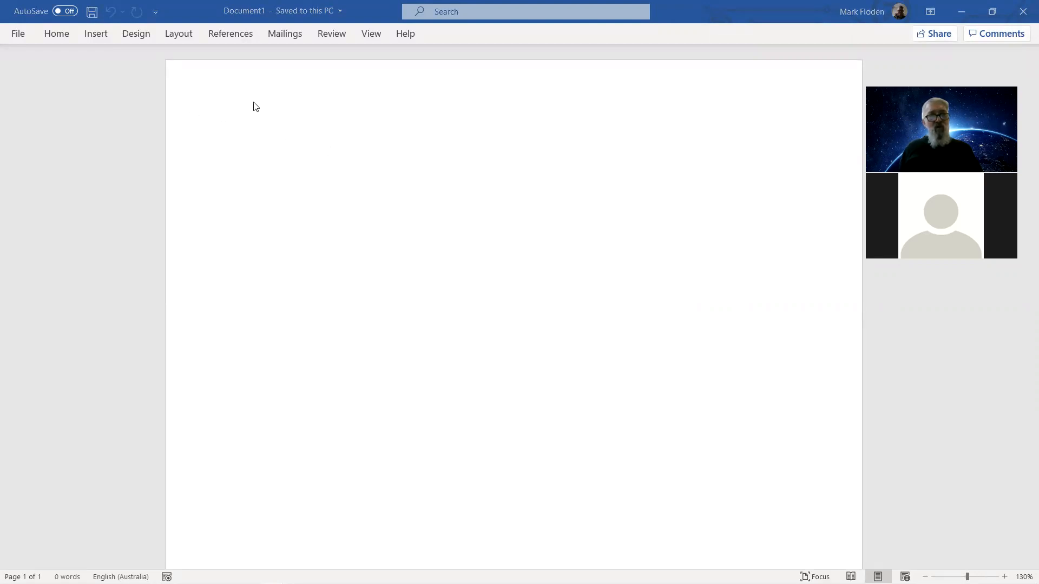
Step: Save the blank document in the Downloads folder as a Word document named "my project"
{"action": "left_click", "coordinate": [18, 34]}
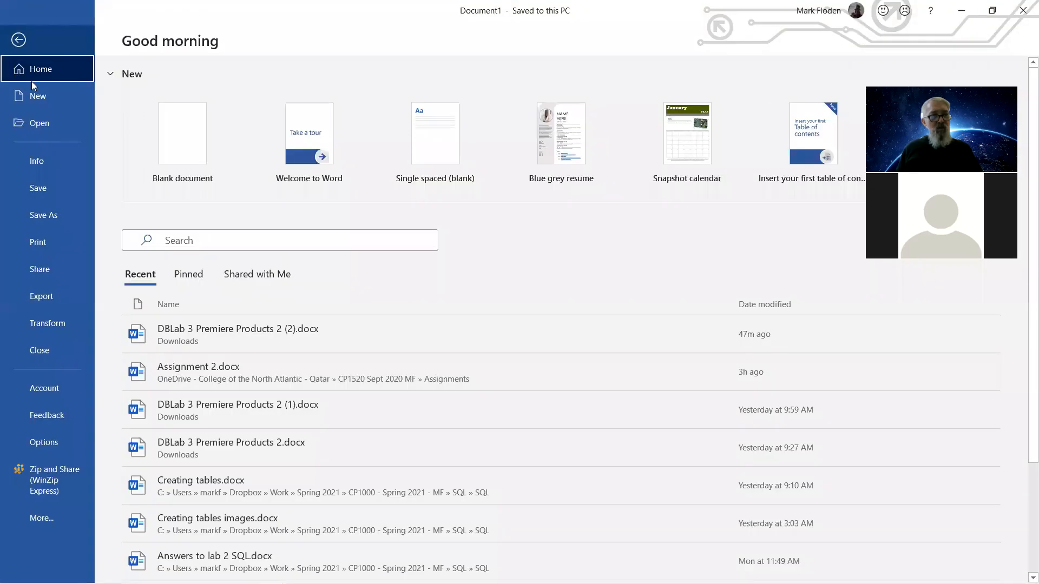
{"action": "left_click", "coordinate": [56, 216]}
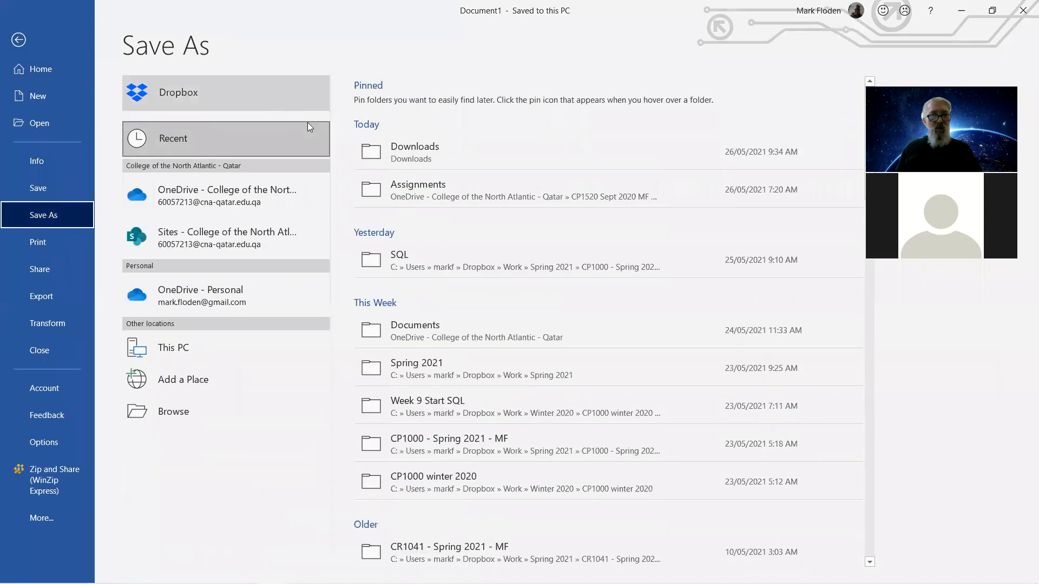
{"action": "left_click", "coordinate": [391, 157]}
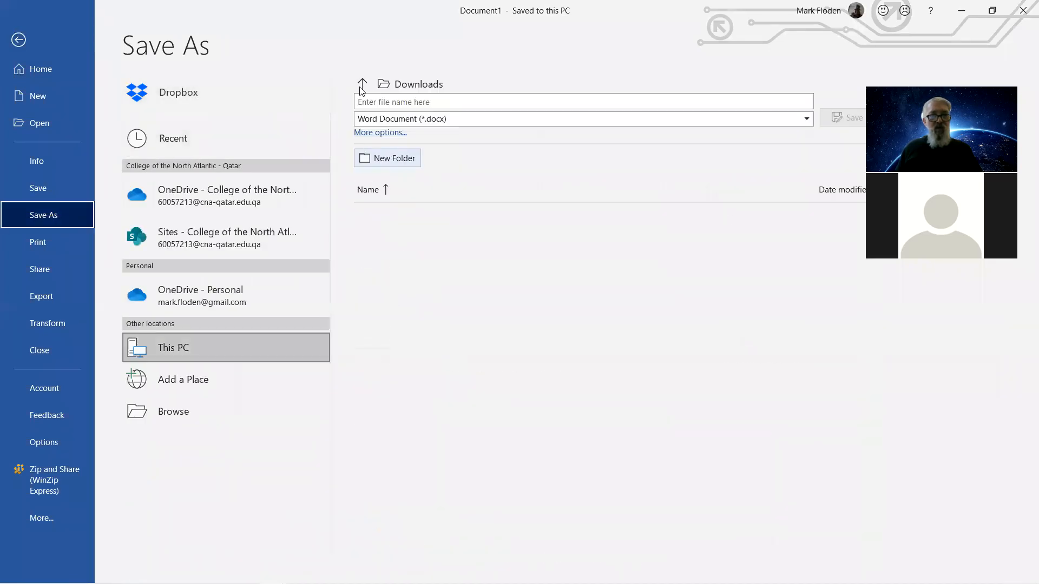
{"action": "type", "text": "my prok"}
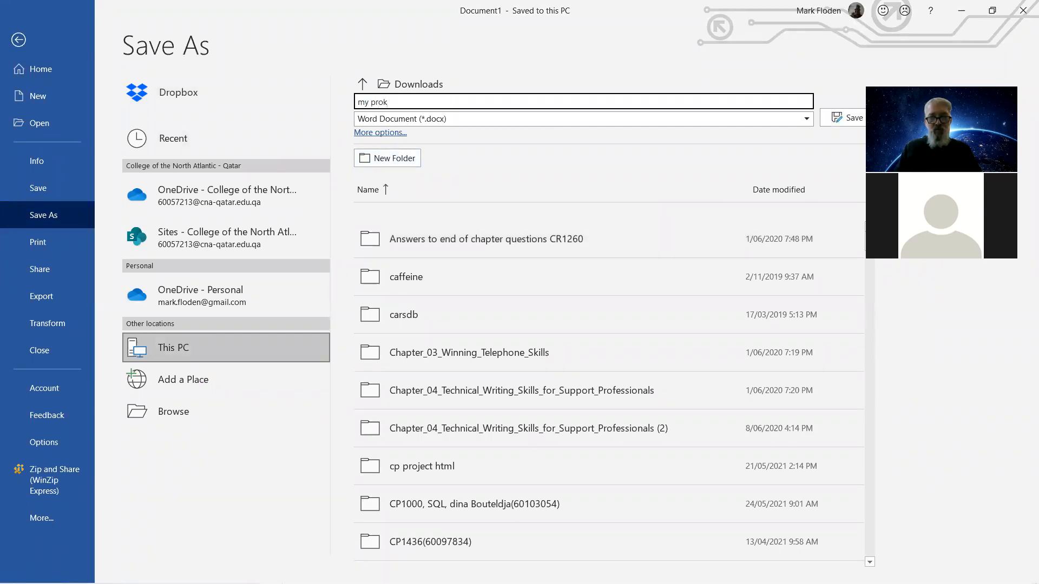
{"action": "type", "text": "ect"}
{"action": "key", "text": "Return"}
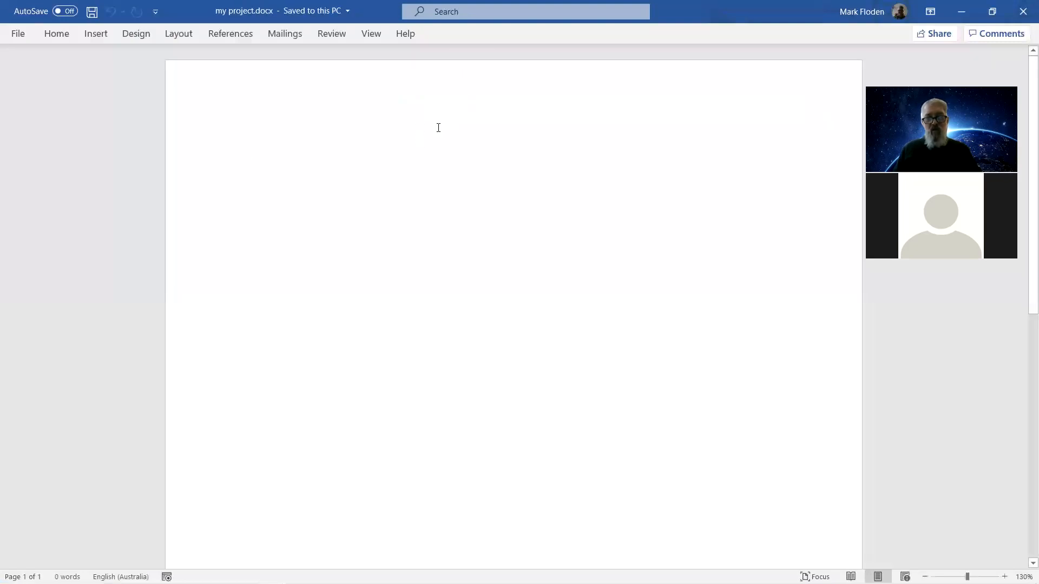
Step: Write "Chapter 1 Listening" as the first line of the document
{"action": "type", "text": "Chapote"}
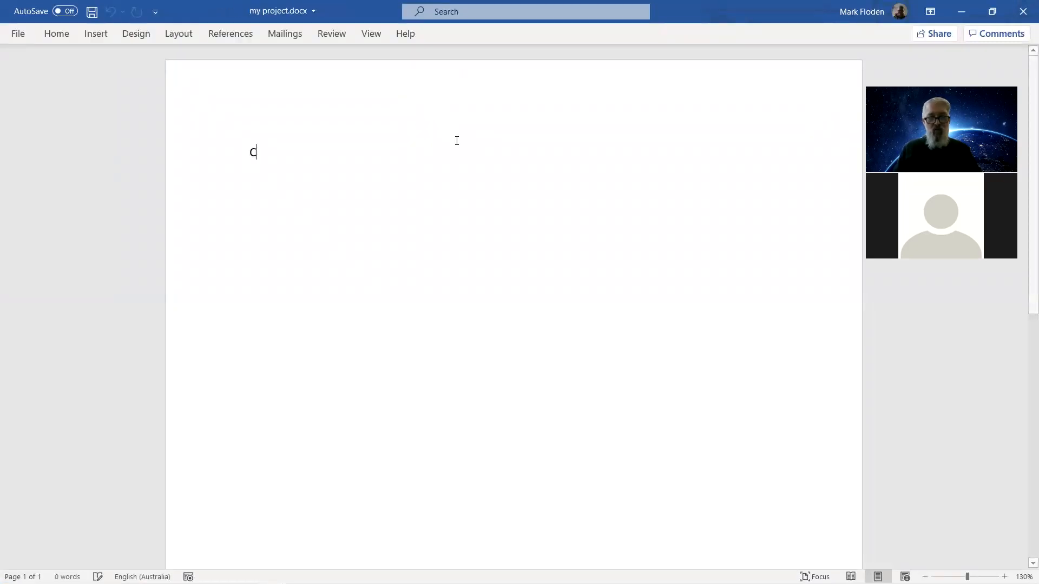
{"action": "key", "text": "BackSpace"}
{"action": "key", "text": "BackSpace"}
{"action": "key", "text": "BackSpace"}
{"action": "key", "text": "BackSpace"}
{"action": "type", "text": "ter"}
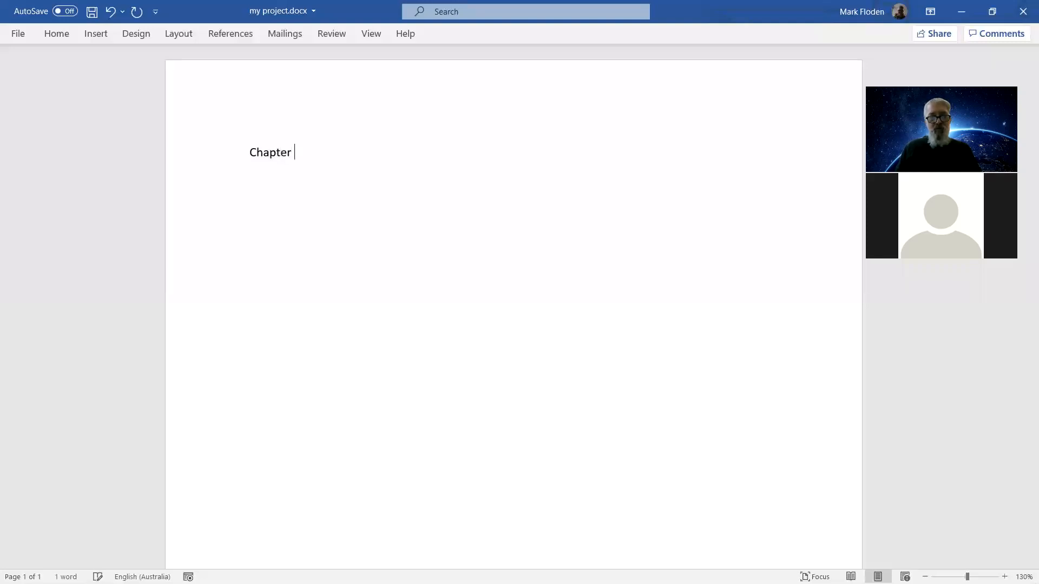
{"action": "type", "text": " 1"}
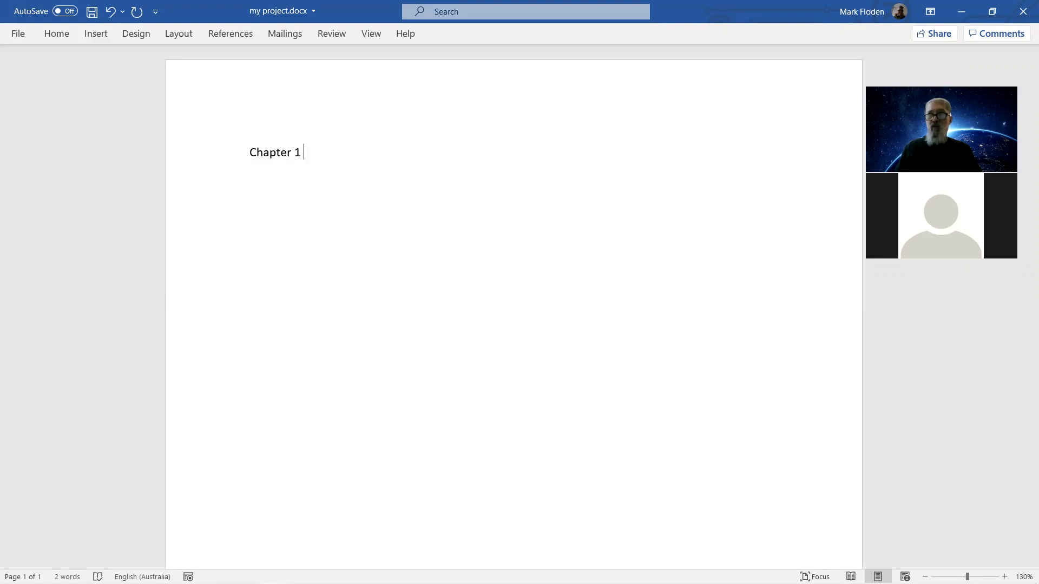
{"action": "type", "text": "List"}
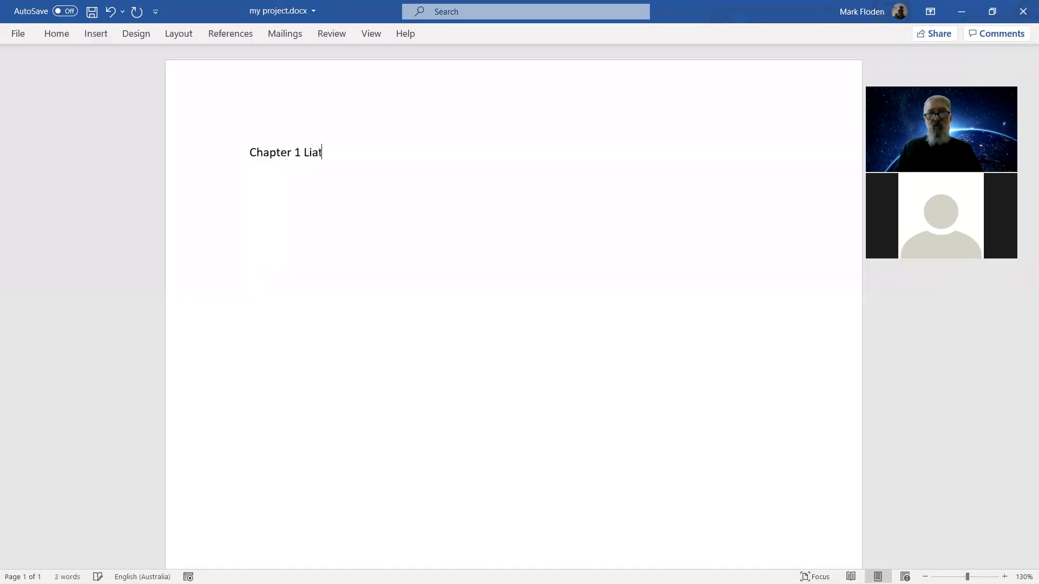
{"action": "type", "text": "ient"}
{"action": "key", "text": "BackSpace"}
{"action": "key", "text": "BackSpace"}
{"action": "key", "text": "BackSpace"}
{"action": "key", "text": "BackSpace"}
{"action": "type", "text": "e"}
{"action": "key", "text": "BackSpace"}
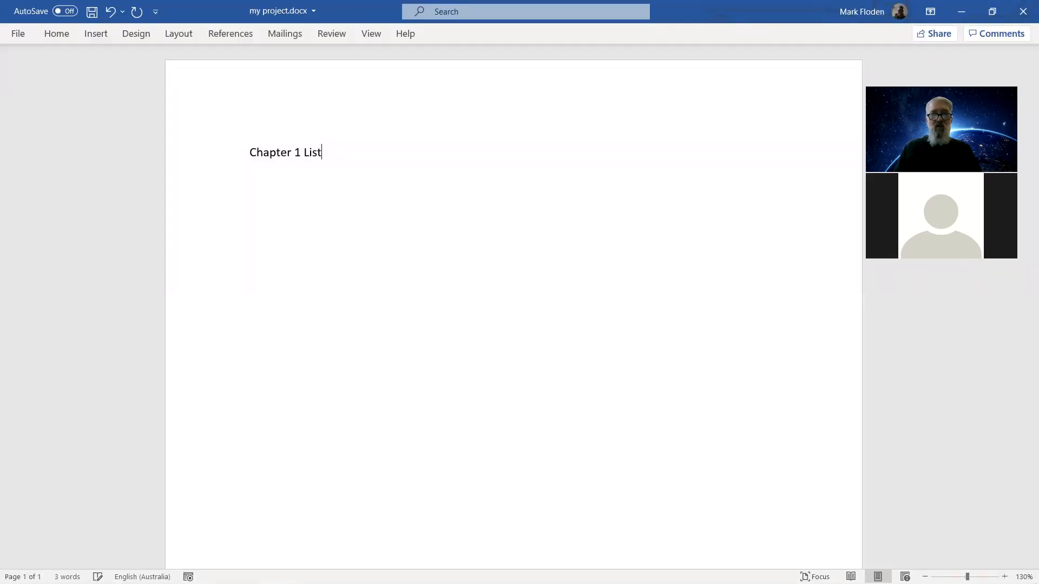
{"action": "type", "text": "ening"}
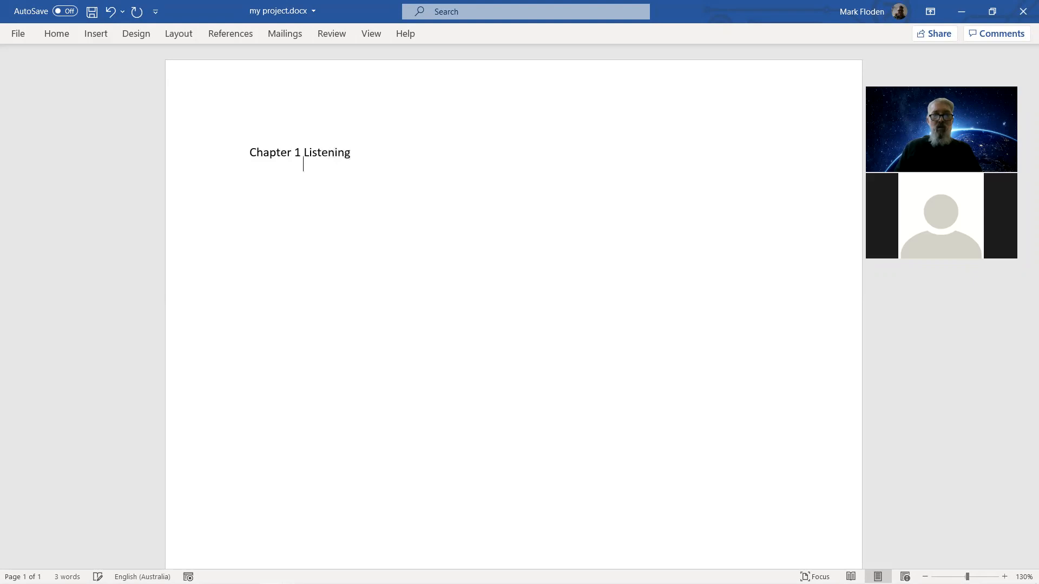
Step: Add the lines "Chapter 2 Tickets" and "Chapter 3" below the Chapter 1 line
{"action": "type", "text": "Chjap"}
{"action": "key", "text": "BackSpace"}
{"action": "key", "text": "BackSpace"}
{"action": "key", "text": "BackSpace"}
{"action": "type", "text": "apter"}
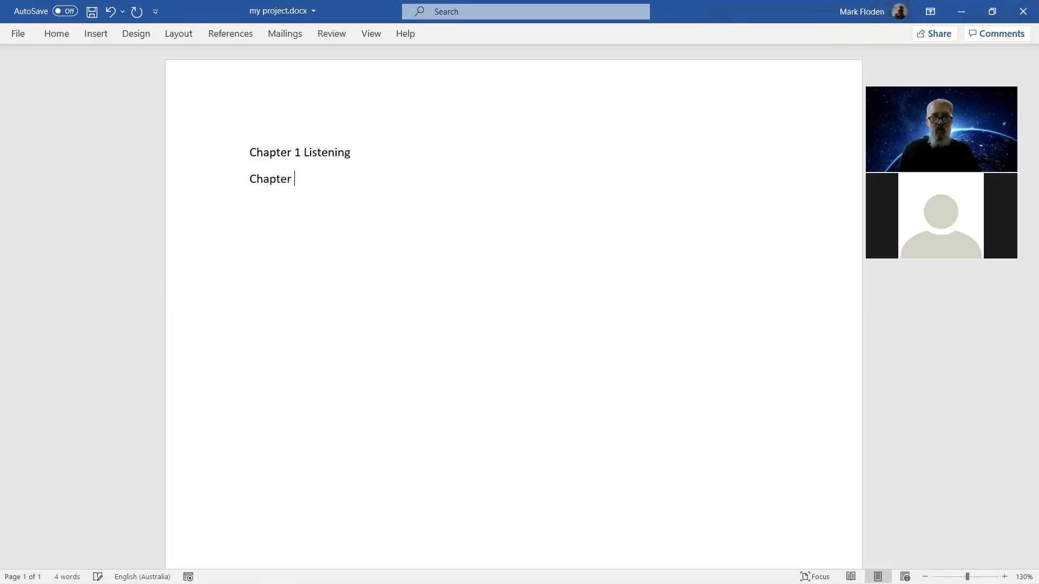
{"action": "type", "text": " 2 Too"}
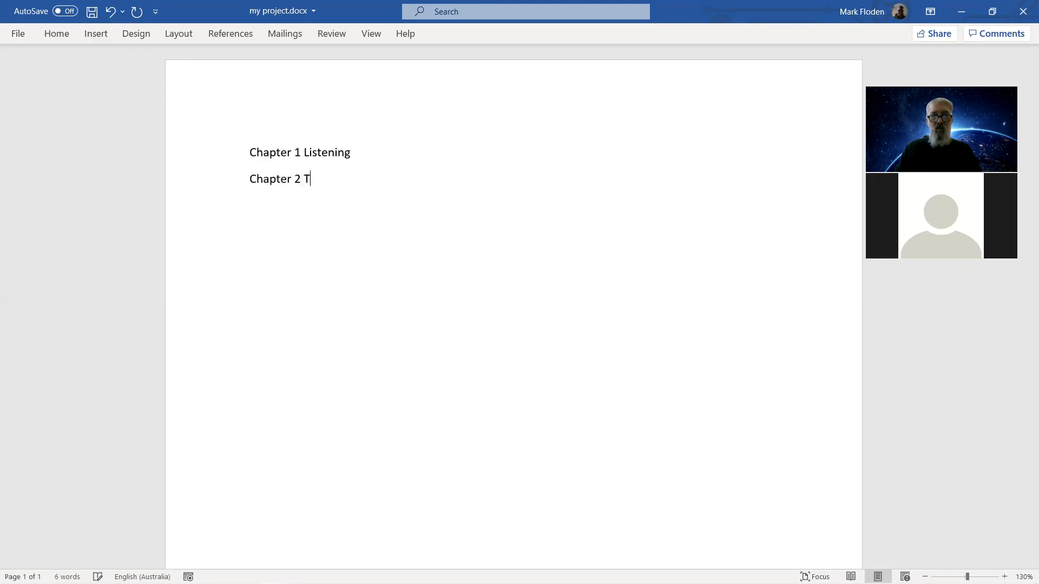
{"action": "key", "text": "BackSpace"}
{"action": "key", "text": "BackSpace"}
{"action": "type", "text": "icke"}
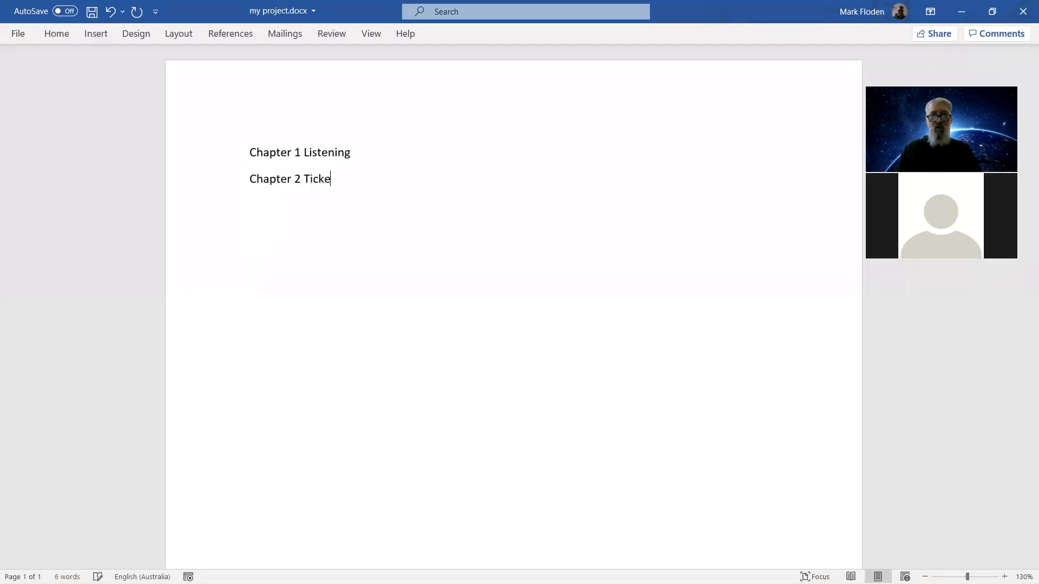
{"action": "type", "text": "ts Ch"}
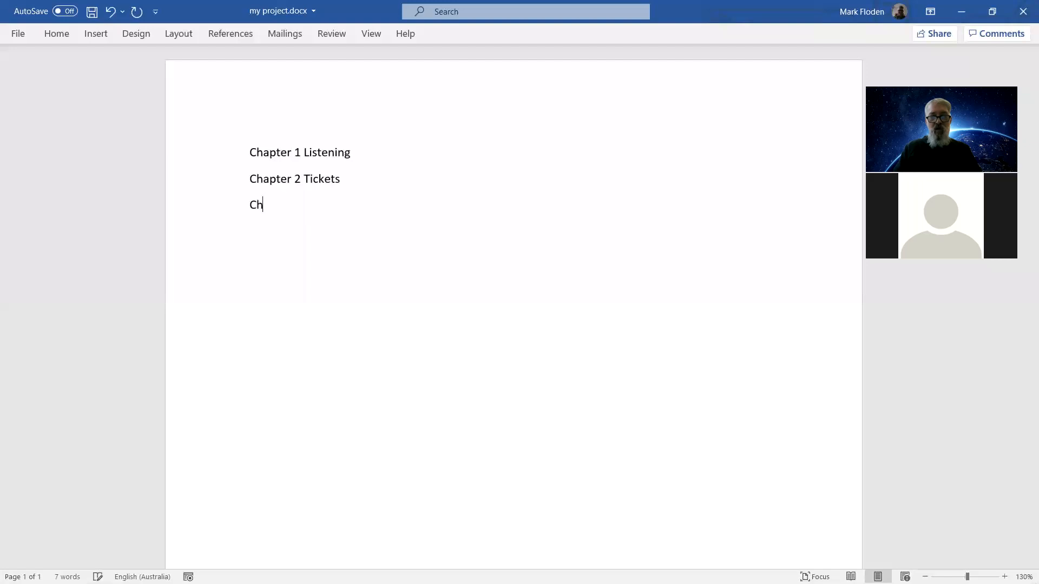
{"action": "type", "text": "apter 3"}
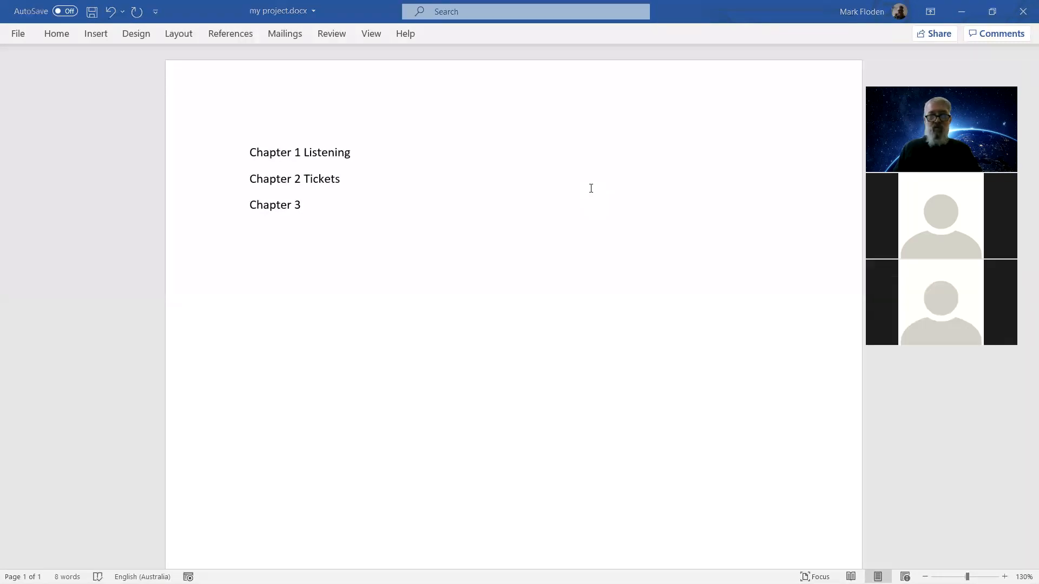
Step: Replace the title "Listening" in the Chapter 1 line with "Help Desk"
{"action": "left_click", "coordinate": [355, 150]}
{"action": "key", "text": "BackSpace"}
{"action": "key", "text": "BackSpace"}
{"action": "key", "text": "BackSpace"}
{"action": "key", "text": "BackSpace"}
{"action": "key", "text": "BackSpace"}
{"action": "key", "text": "BackSpace"}
{"action": "key", "text": "BackSpace"}
{"action": "key", "text": "BackSpace"}
{"action": "key", "text": "BackSpace"}
{"action": "type", "text": "H"}
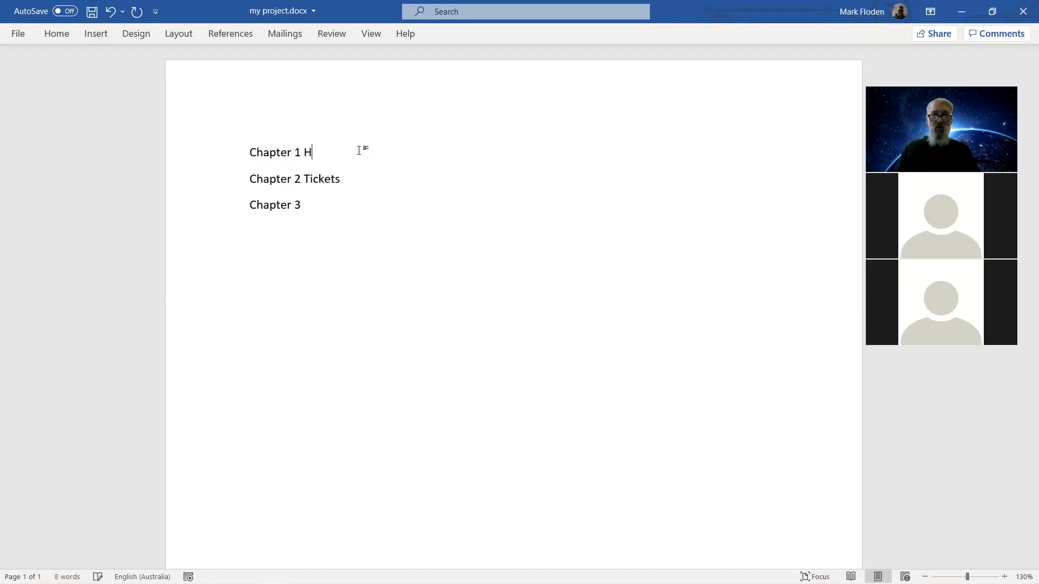
{"action": "type", "text": "elp"}
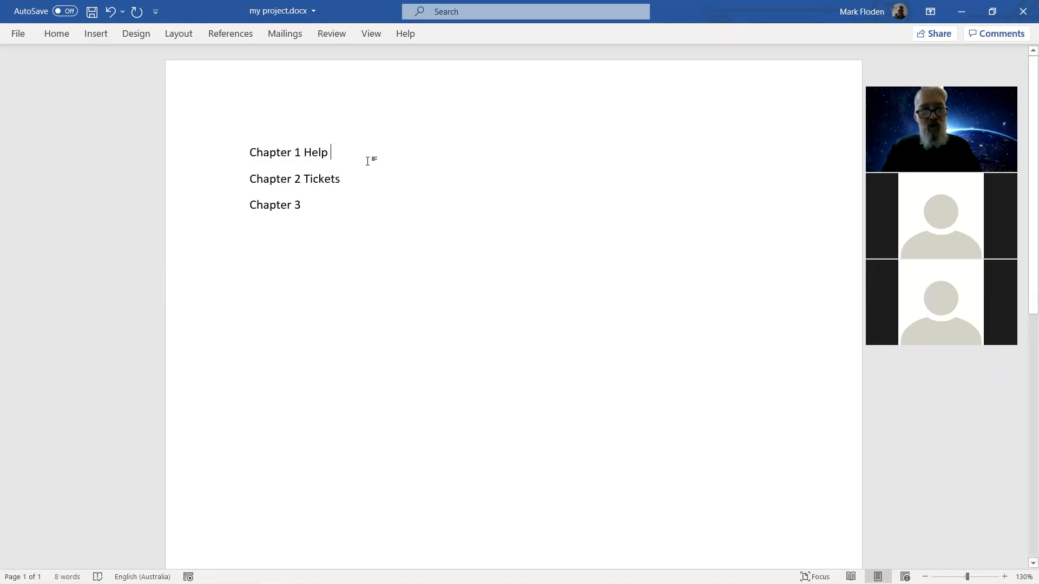
{"action": "type", "text": "Desk"}
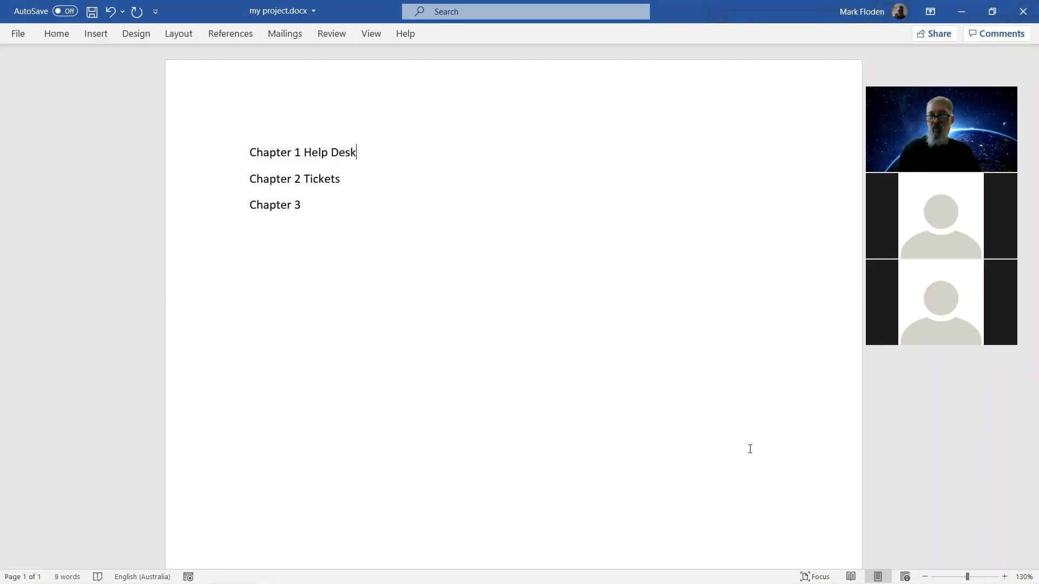
Step: Search Windows for "sni" and open the Snipping Tool
{"action": "left_click", "coordinate": [231, 561]}
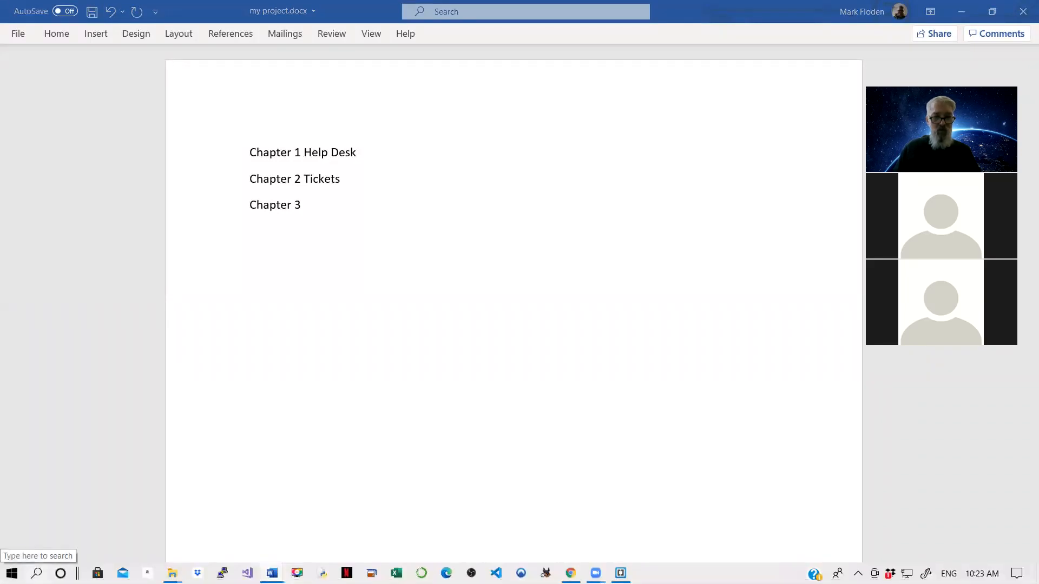
{"action": "left_click", "coordinate": [36, 574]}
{"action": "type", "text": "sn"}
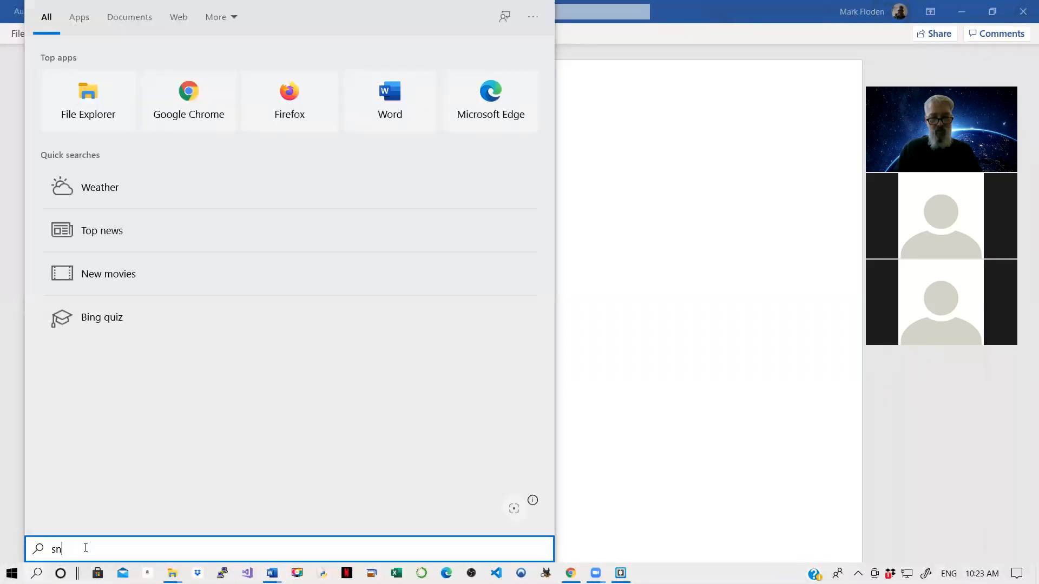
{"action": "type", "text": "i"}
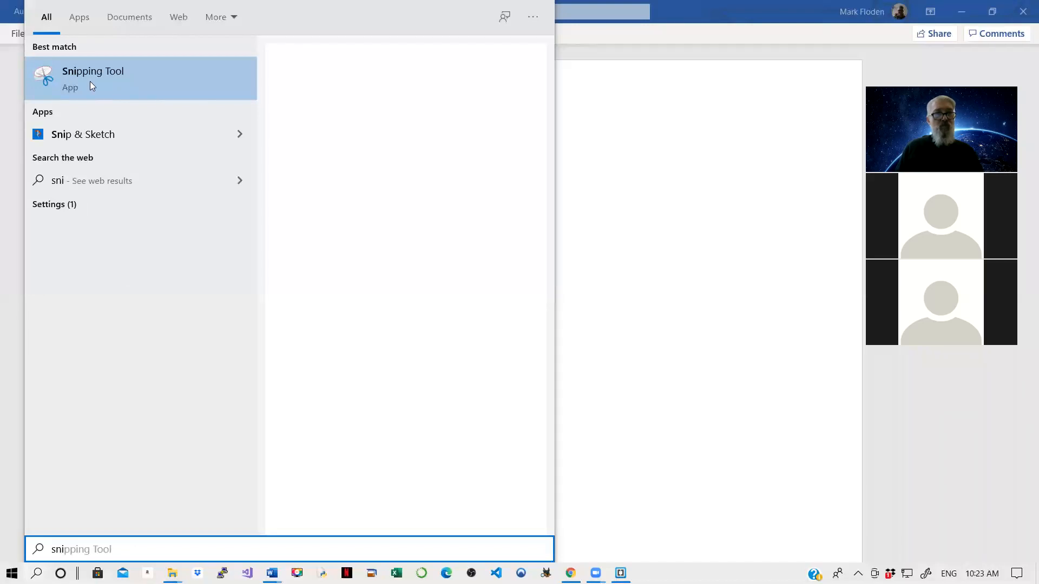
{"action": "left_click", "coordinate": [148, 66]}
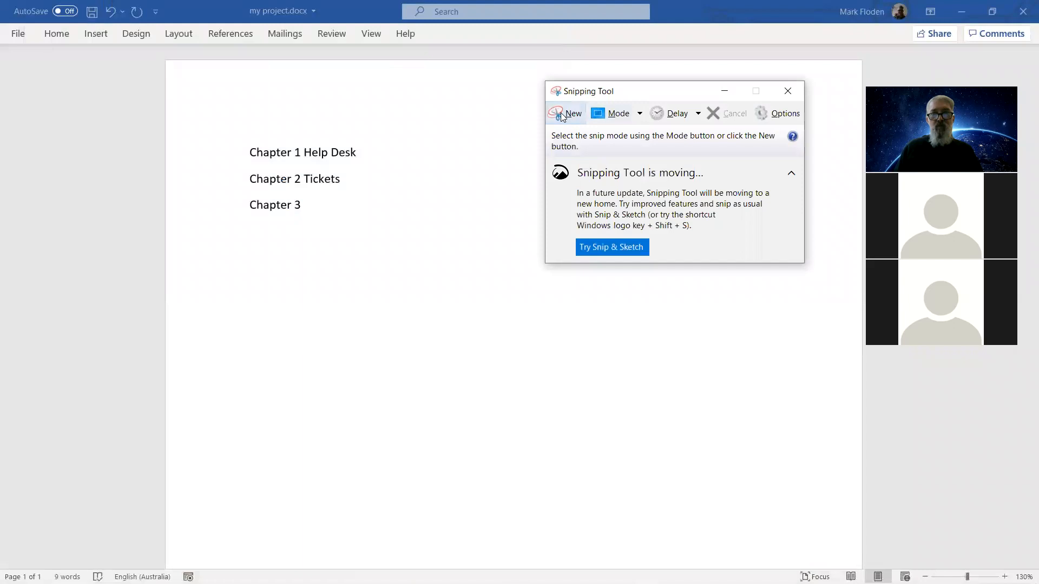
Step: Capture a new snip of the meeting's participant list and return to the Word document
{"action": "left_click", "coordinate": [563, 112]}
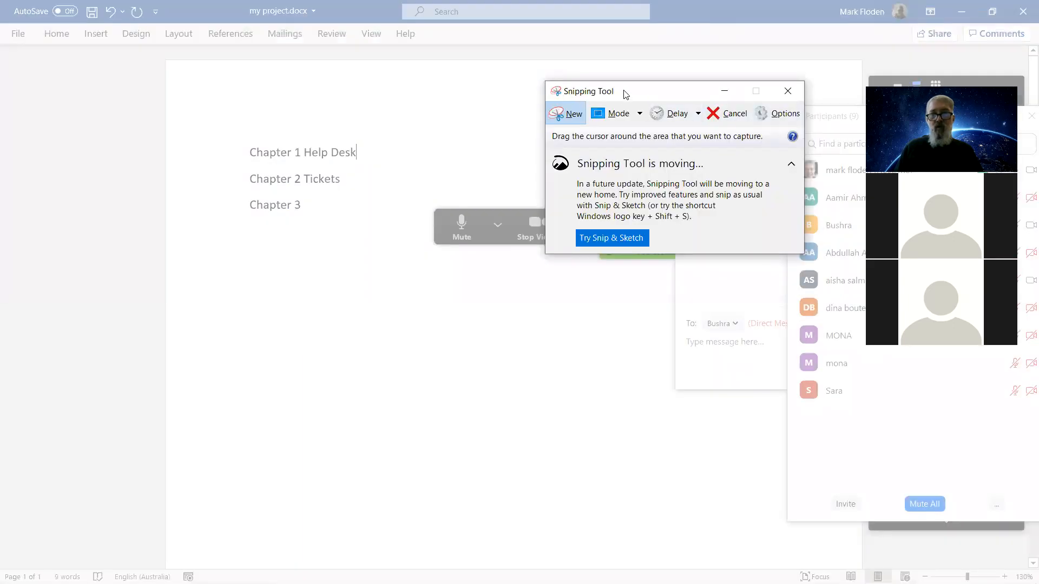
{"action": "left_click_drag", "start_coordinate": [624, 91], "coordinate": [441, 90]}
{"action": "left_click_drag", "start_coordinate": [792, 123], "coordinate": [929, 425]}
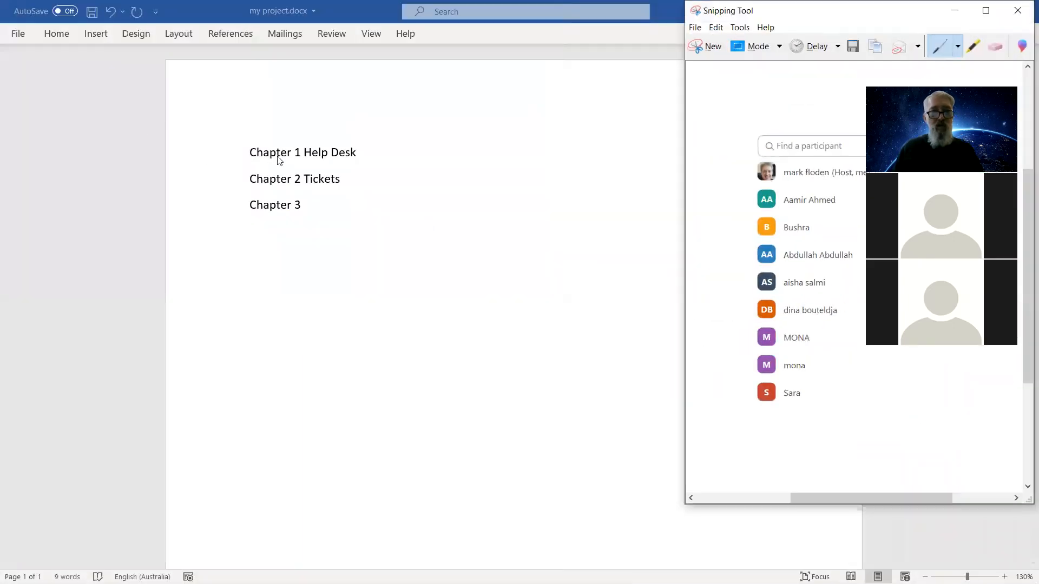
{"action": "left_click", "coordinate": [260, 240]}
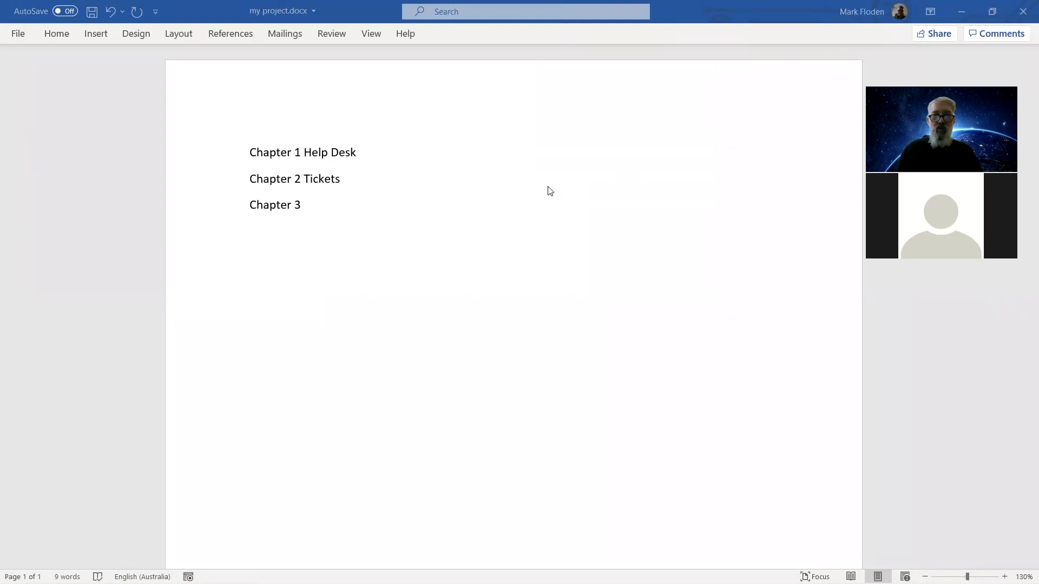
Step: Insert a new line below "Chapter 1 Help Desk" and increase its indent by one level
{"action": "left_click", "coordinate": [328, 198]}
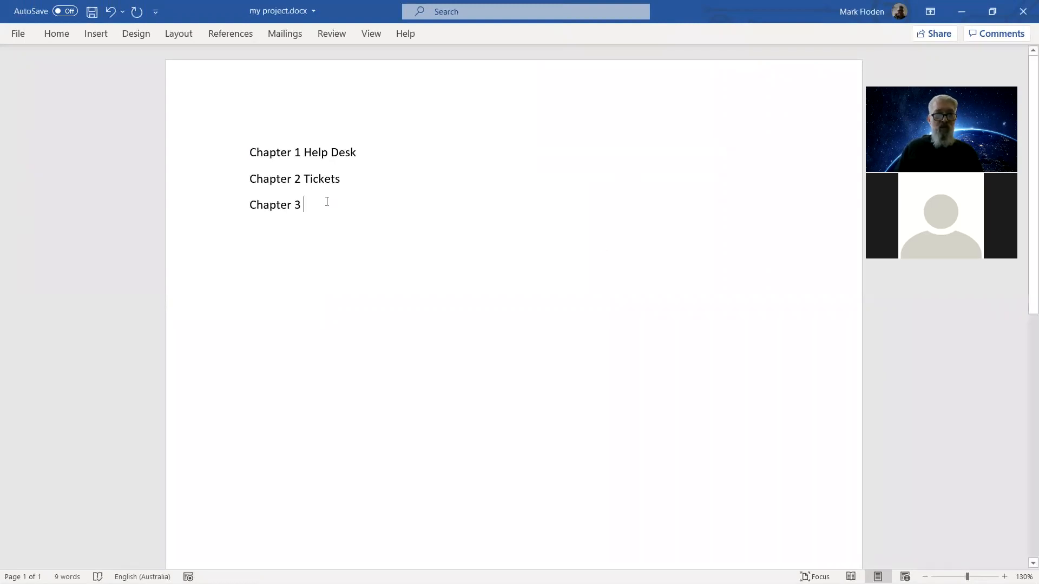
{"action": "left_click", "coordinate": [372, 150]}
{"action": "key", "text": "Return"}
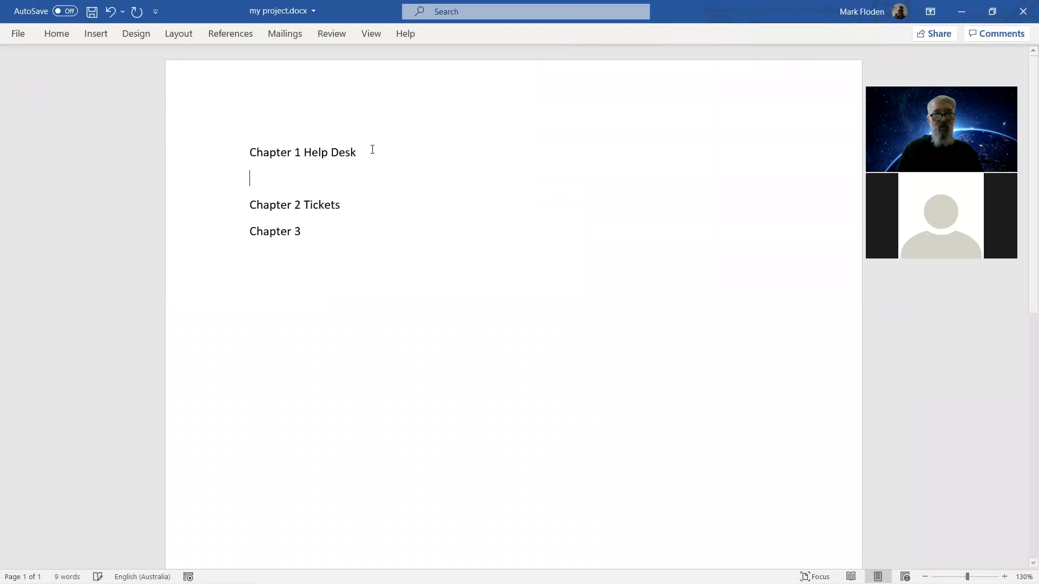
{"action": "left_click", "coordinate": [60, 35]}
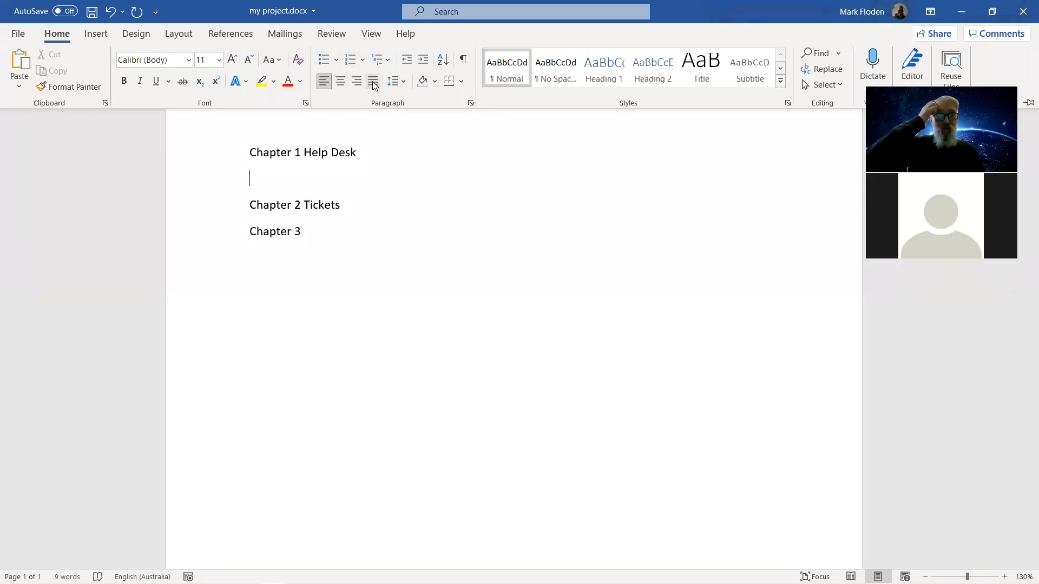
{"action": "left_click", "coordinate": [425, 61]}
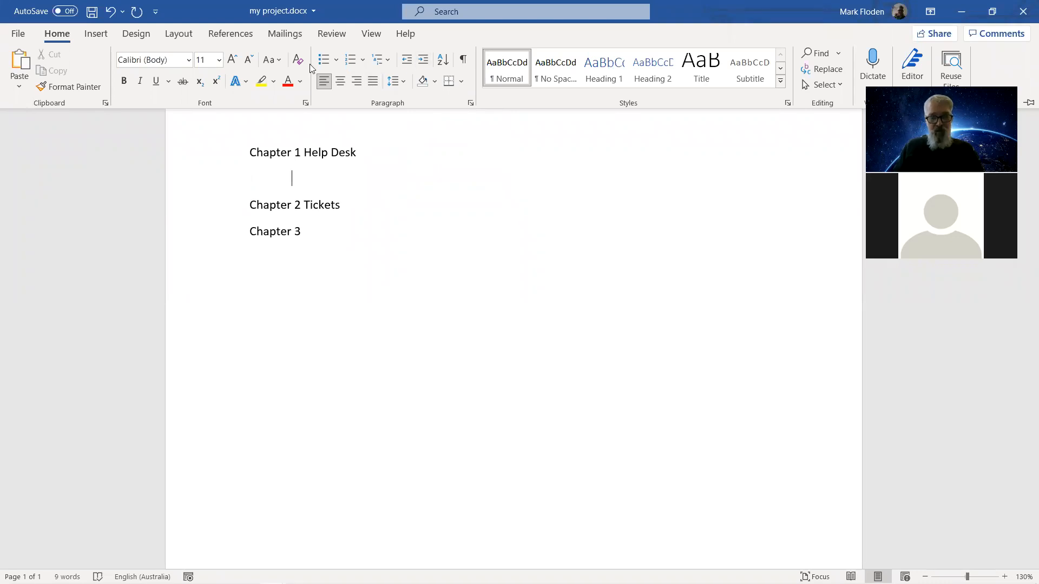
Step: Write "This is some stuff" and "About" as two indented lines under the Chapter 1 heading
{"action": "left_click", "coordinate": [295, 177]}
{"action": "type", "text": "This is "}
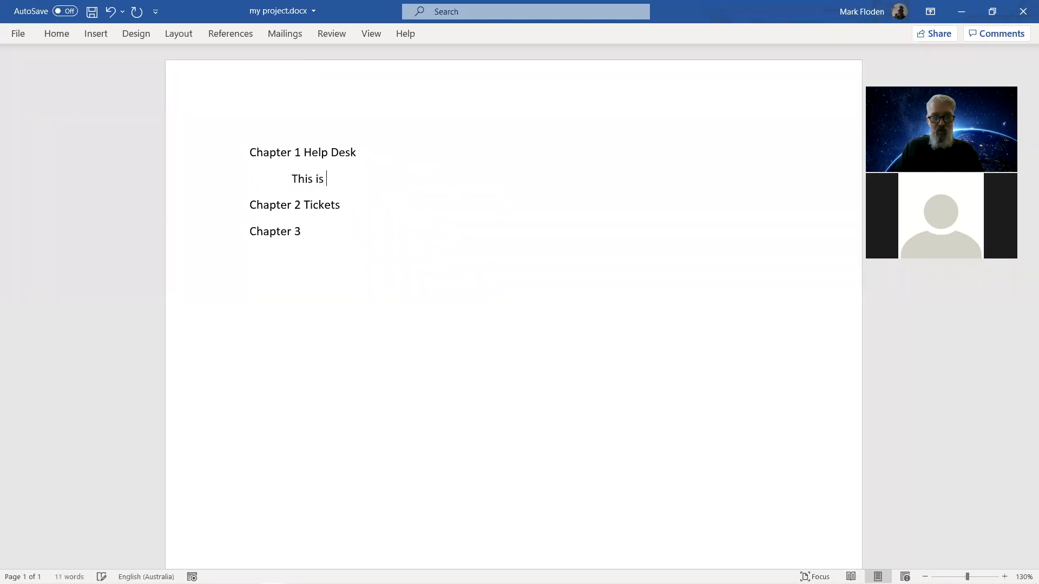
{"action": "type", "text": "some stuff"}
{"action": "key", "text": "Return"}
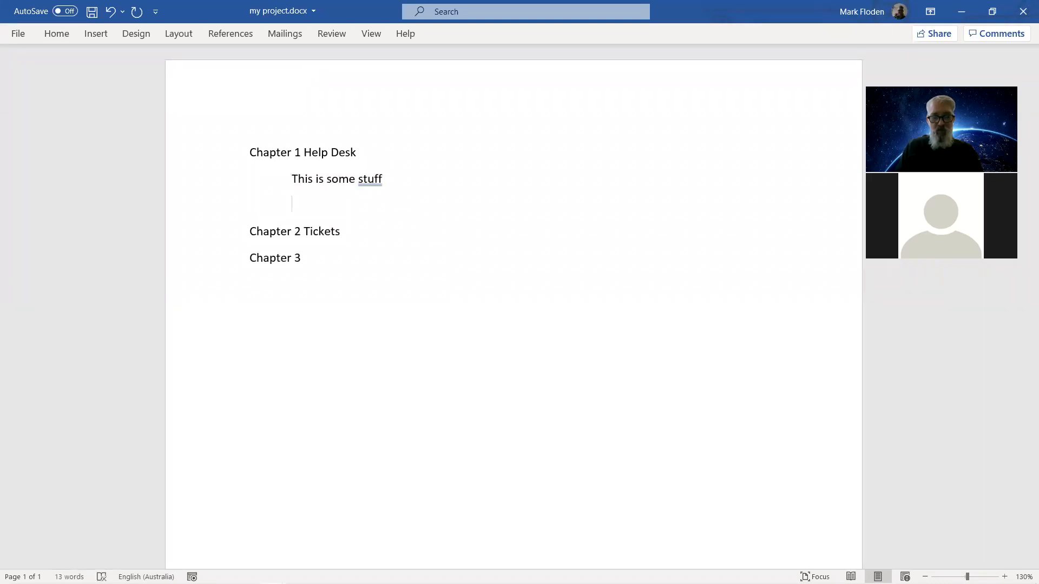
{"action": "type", "text": "about"}
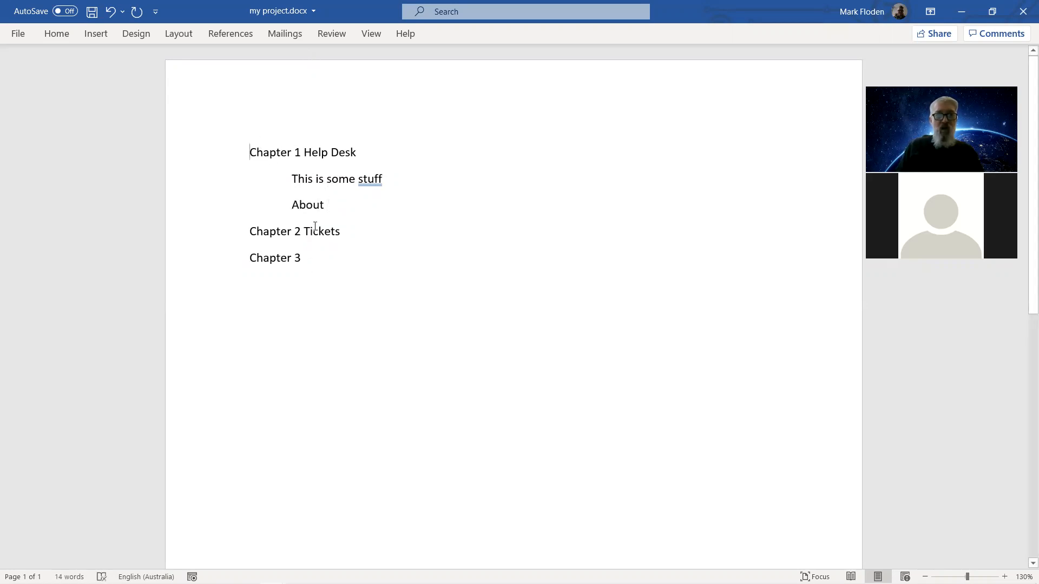
Step: Insert an empty line below the "Chapter 2 Tickets" heading
{"action": "left_click", "coordinate": [251, 148]}
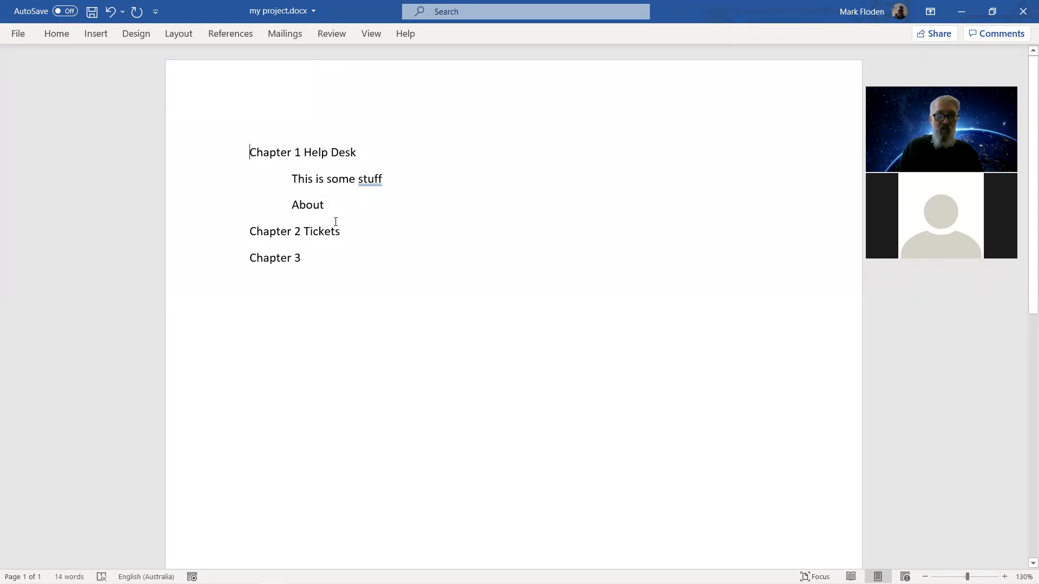
{"action": "key", "text": "Return"}
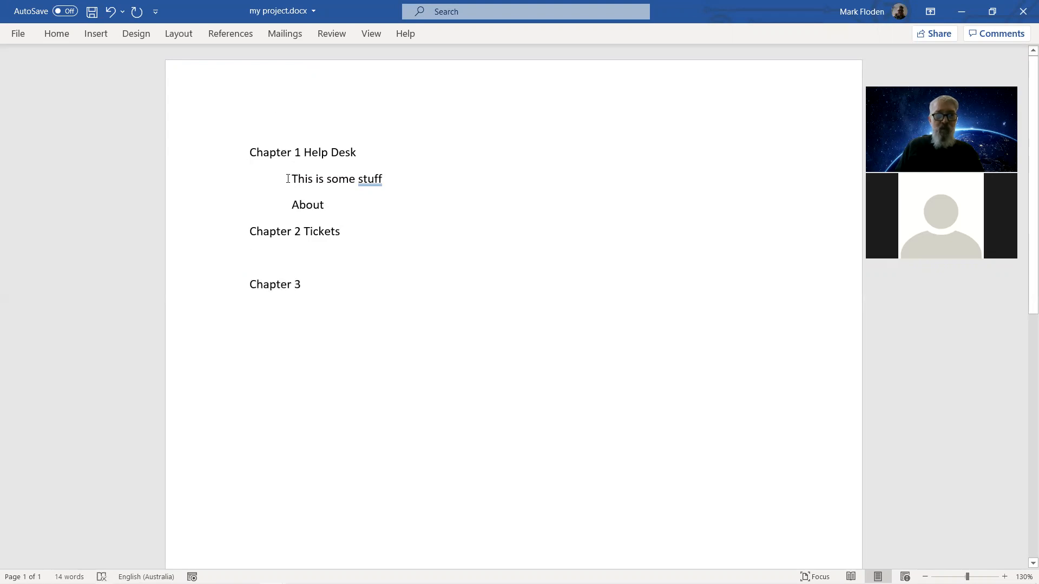
Step: Try to copy the indented formatting of the Chapter 1 body lines with Format Painter, and undo the change
{"action": "left_click_drag", "start_coordinate": [287, 179], "coordinate": [378, 206]}
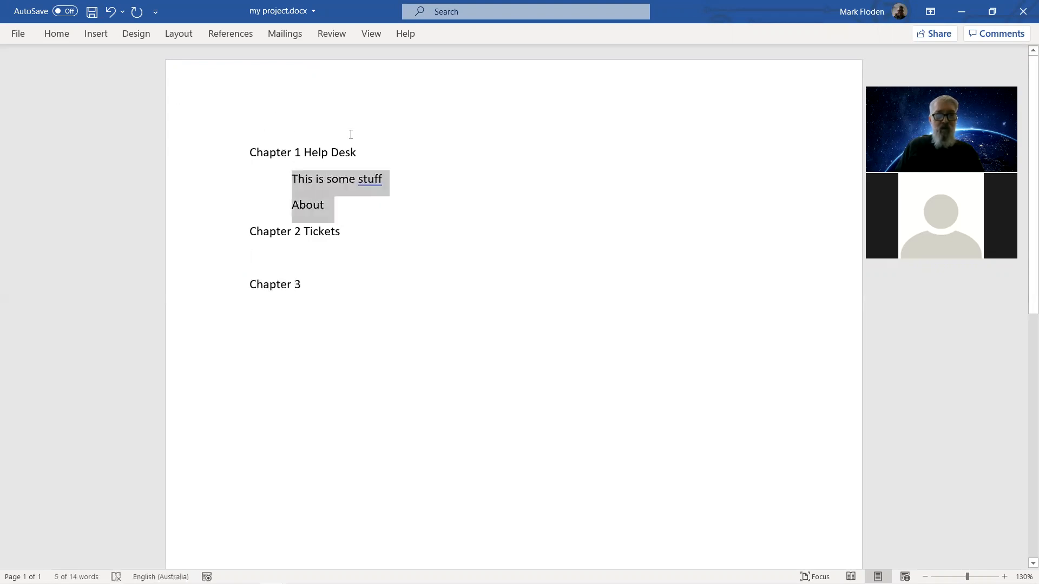
{"action": "right_click", "coordinate": [365, 186]}
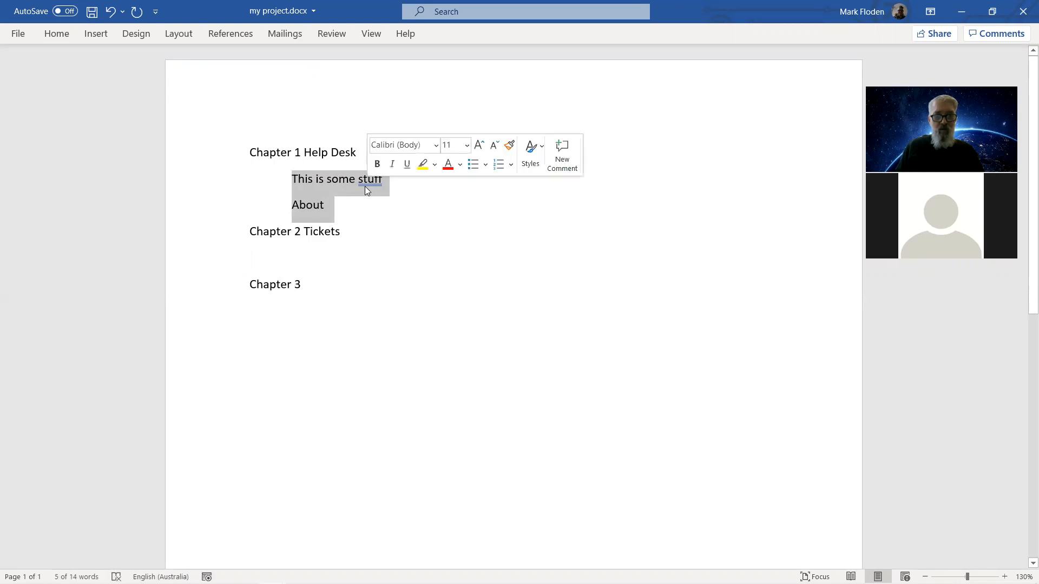
{"action": "left_click", "coordinate": [509, 145]}
{"action": "mouse_move", "coordinate": [295, 246]}
{"action": "left_mouse_down"}
{"action": "mouse_move", "coordinate": [336, 265]}
{"action": "mouse_move", "coordinate": [230, 243]}
{"action": "mouse_move", "coordinate": [231, 229]}
{"action": "mouse_move", "coordinate": [563, 566]}
{"action": "mouse_move", "coordinate": [488, 281]}
{"action": "mouse_move", "coordinate": [527, 212]}
{"action": "left_mouse_up"}
{"action": "mouse_move", "coordinate": [535, 171]}
{"action": "left_mouse_down"}
{"action": "mouse_move", "coordinate": [726, 5]}
{"action": "mouse_move", "coordinate": [761, 169]}
{"action": "left_mouse_up"}
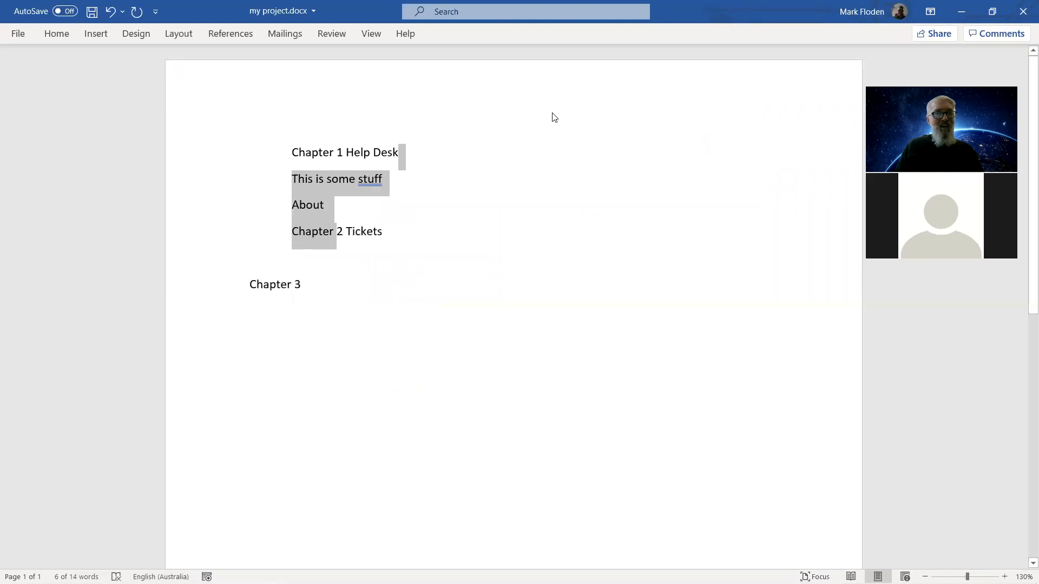
{"action": "left_click", "coordinate": [111, 11]}
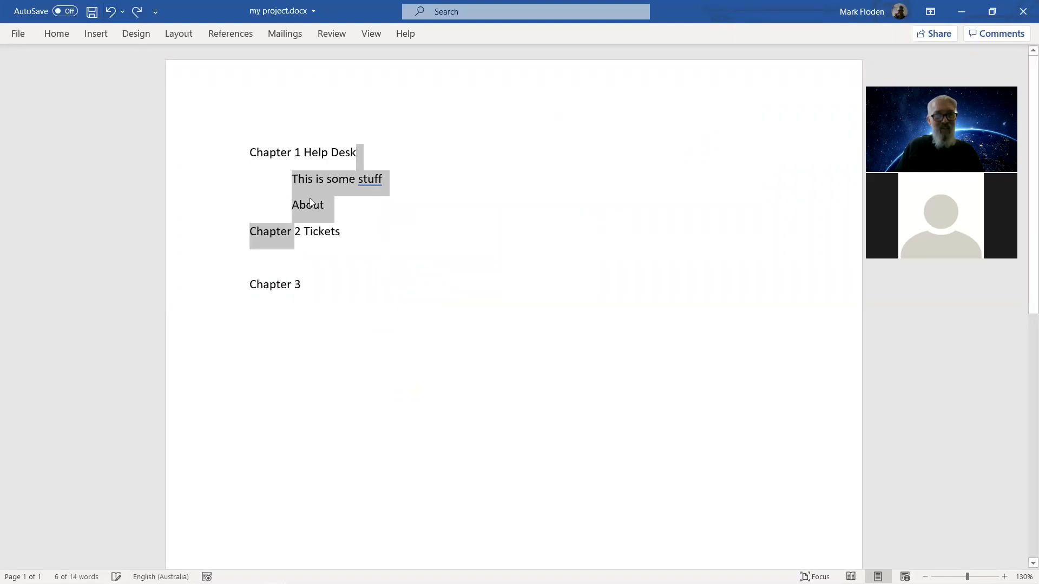
Step: Indent the empty line under "Chapter 2 Tickets" by one level and write "More stuff" on it
{"action": "left_click", "coordinate": [312, 250]}
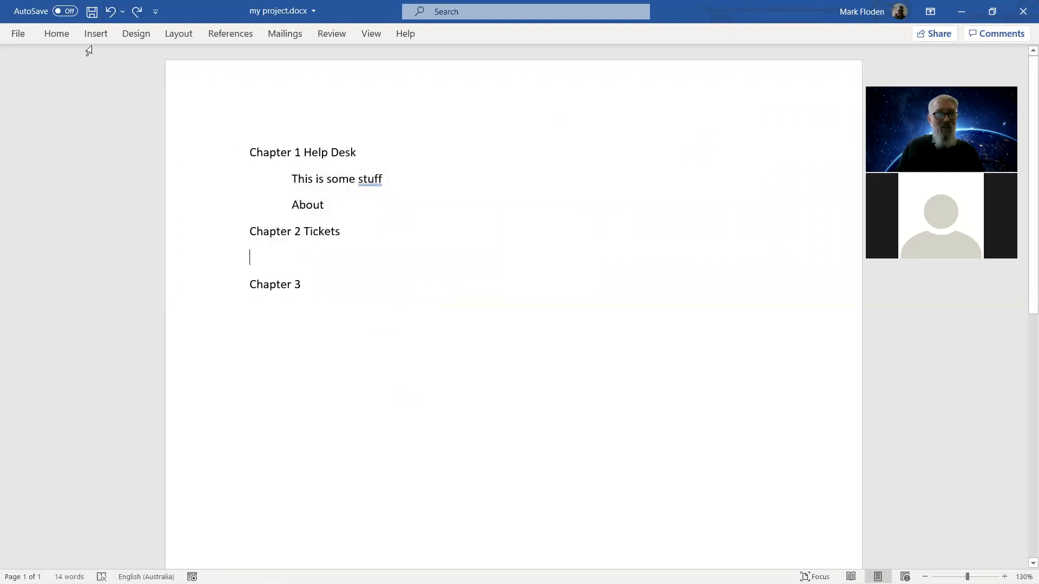
{"action": "left_click", "coordinate": [59, 34]}
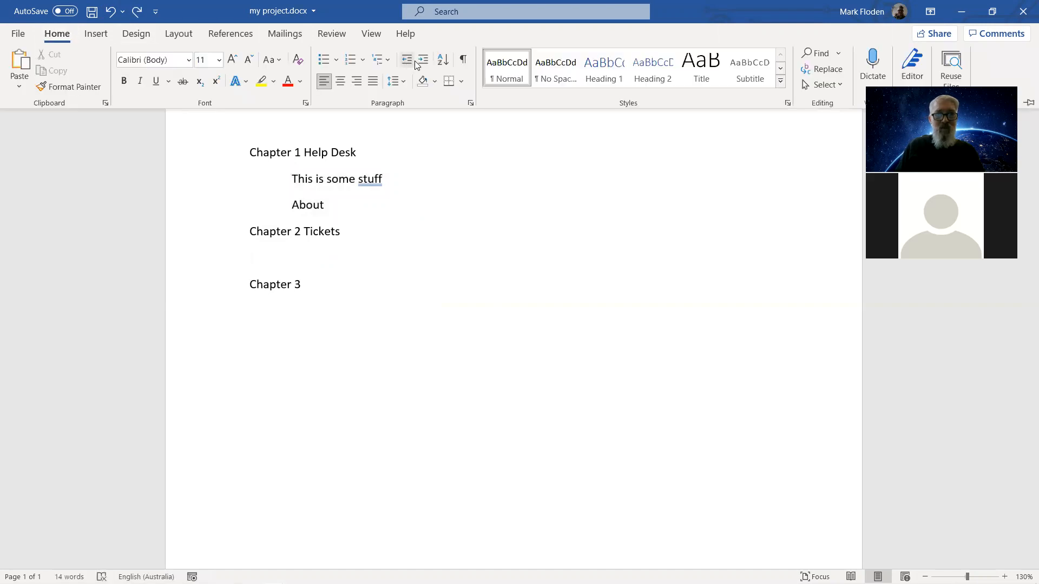
{"action": "left_click", "coordinate": [425, 64]}
{"action": "type", "text": "More ar"}
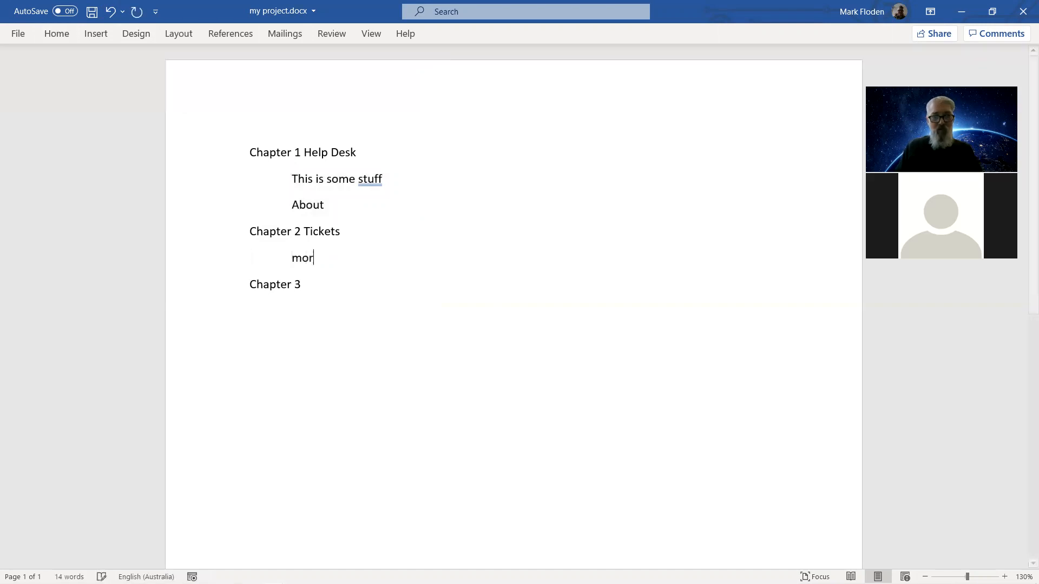
{"action": "key", "text": "BackSpace"}
{"action": "key", "text": "BackSpace"}
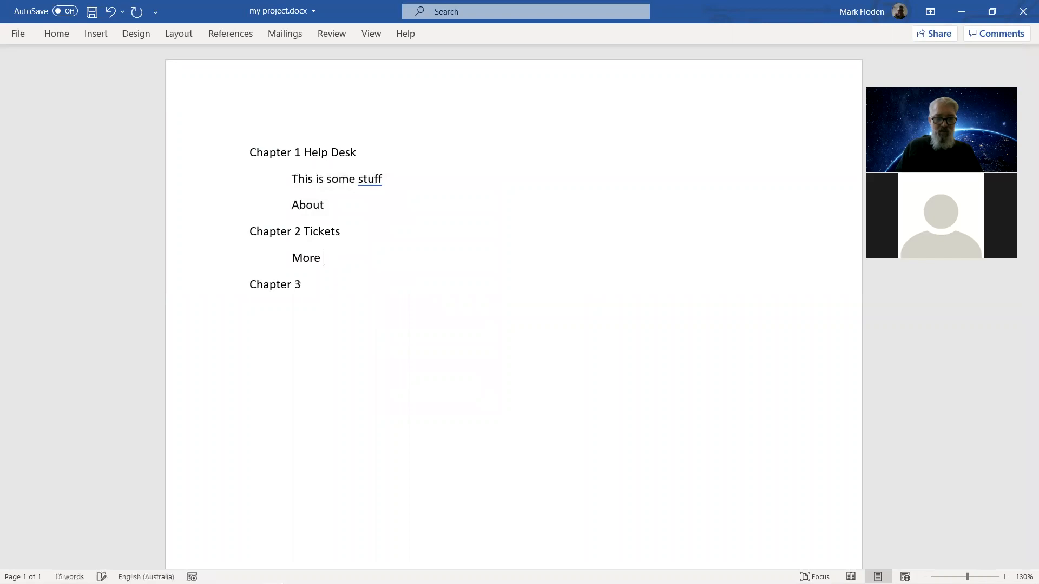
{"action": "type", "text": "stru"}
{"action": "key", "text": "BackSpace"}
{"action": "key", "text": "BackSpace"}
{"action": "type", "text": "i"}
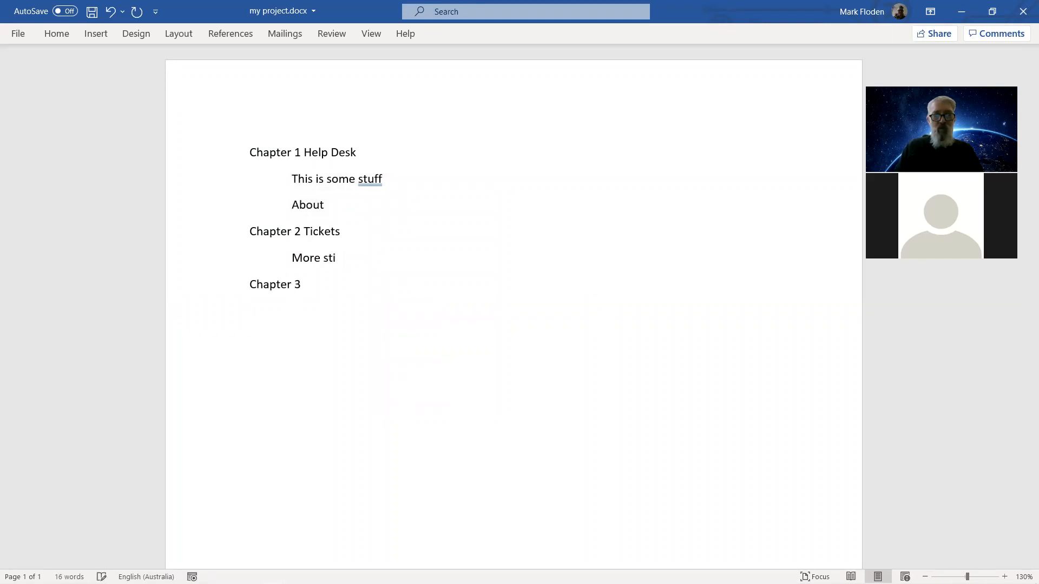
{"action": "key", "text": "BackSpace"}
{"action": "type", "text": "uff"}
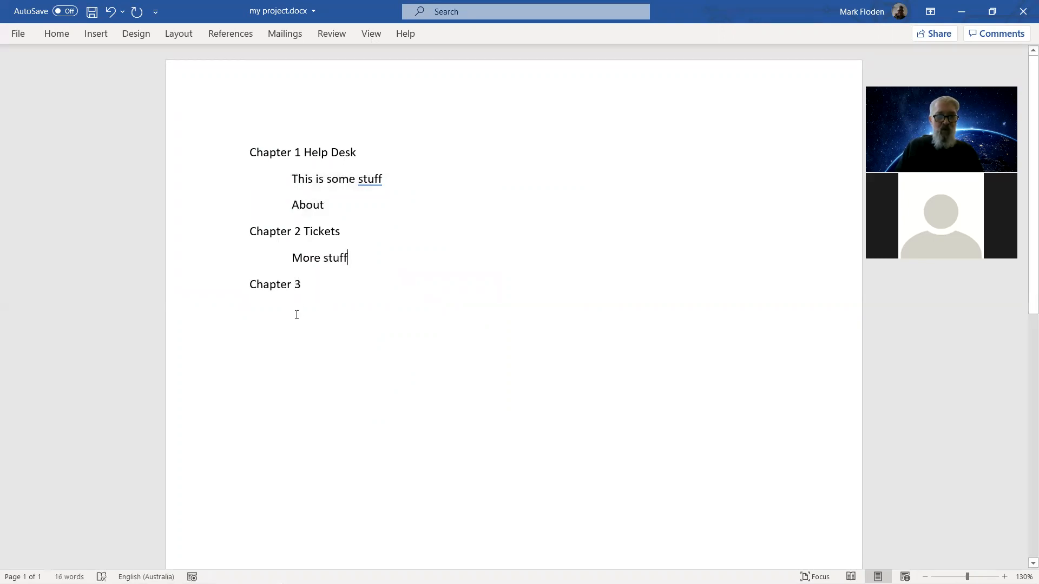
Step: Add a line below "Chapter 3", indent it by one level and write "More stuff" on it
{"action": "left_click", "coordinate": [301, 279]}
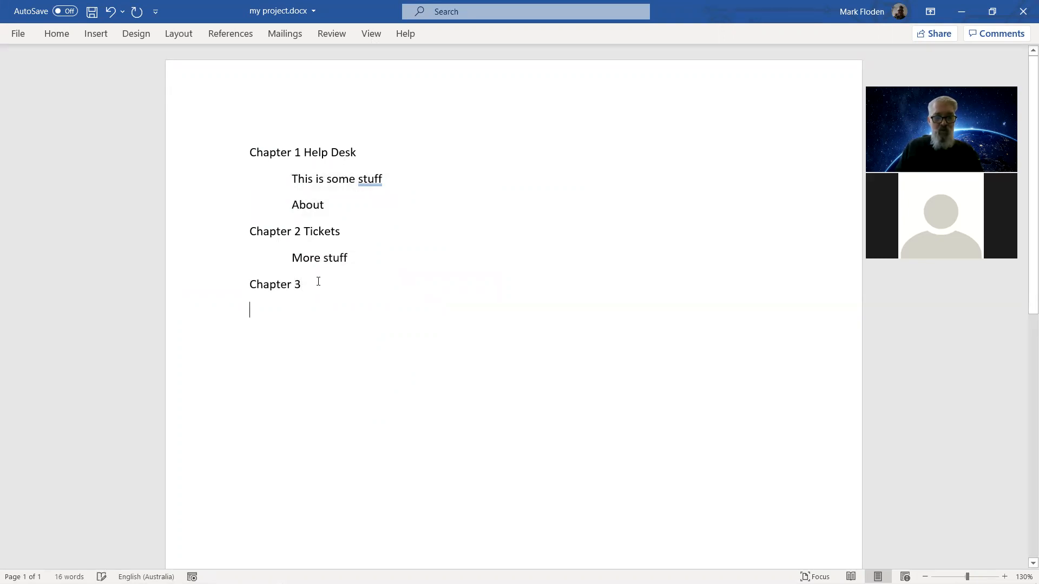
{"action": "left_click", "coordinate": [57, 35]}
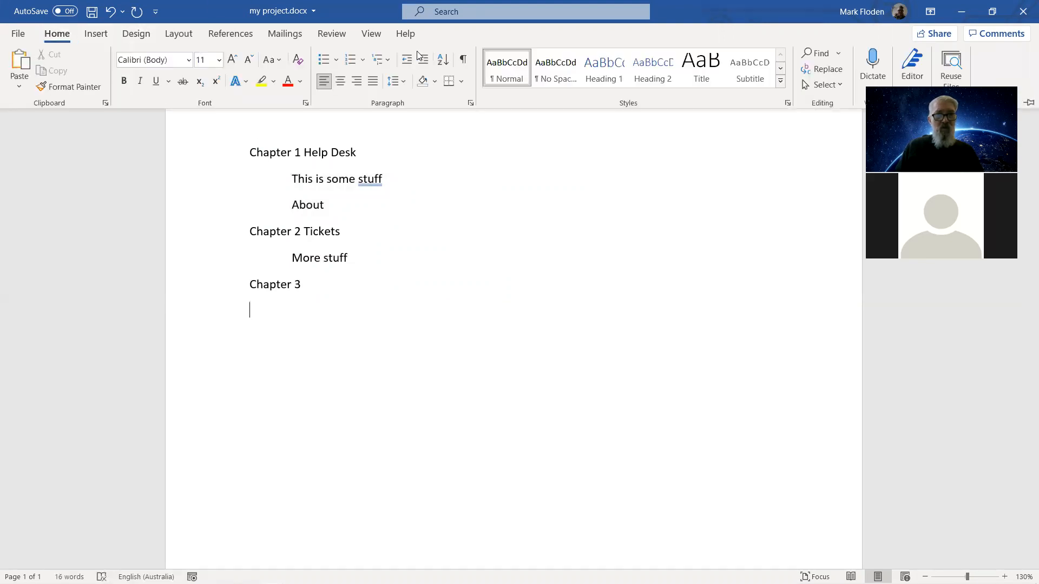
{"action": "left_click", "coordinate": [423, 60]}
{"action": "type", "text": "More st"}
{"action": "type", "text": "uff"}
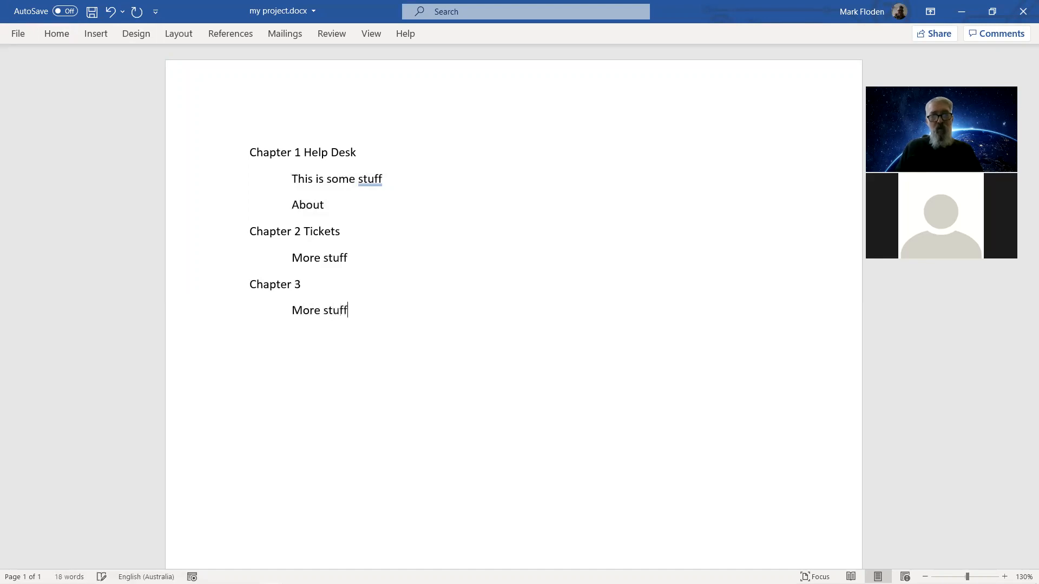
{"action": "key", "text": "Return"}
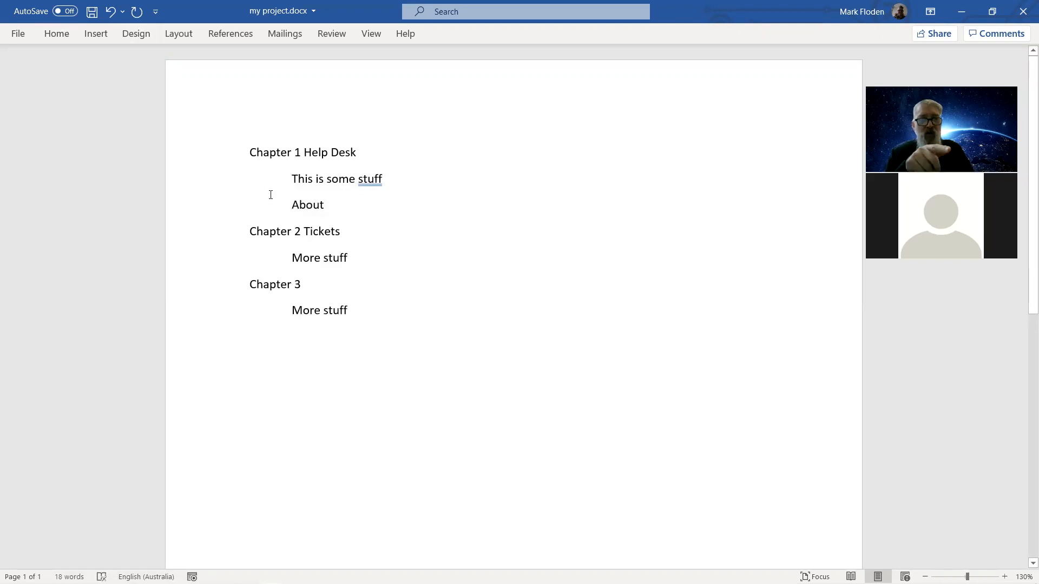
Step: Create a new APA citation source at the Chapter 3 body line with author "Mickey Mouse" and title "Mickey's book"
{"action": "left_click", "coordinate": [238, 37]}
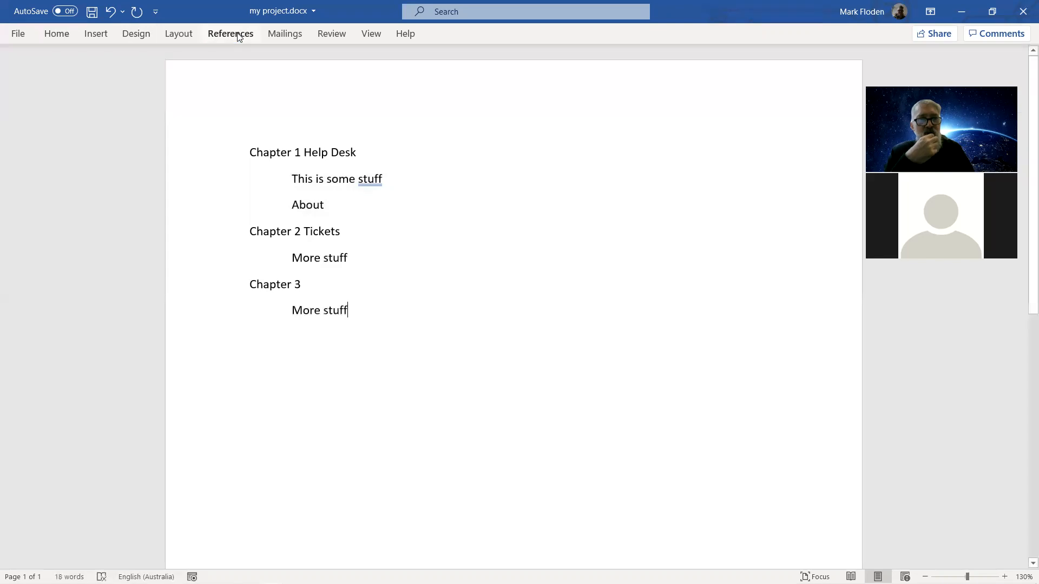
{"action": "left_click", "coordinate": [238, 37]}
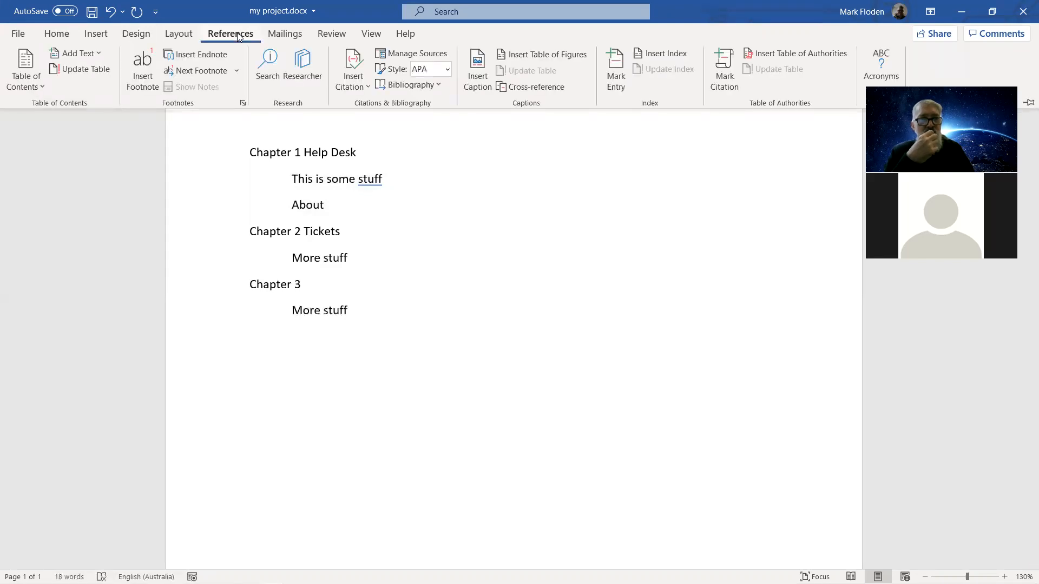
{"action": "left_click", "coordinate": [355, 81]}
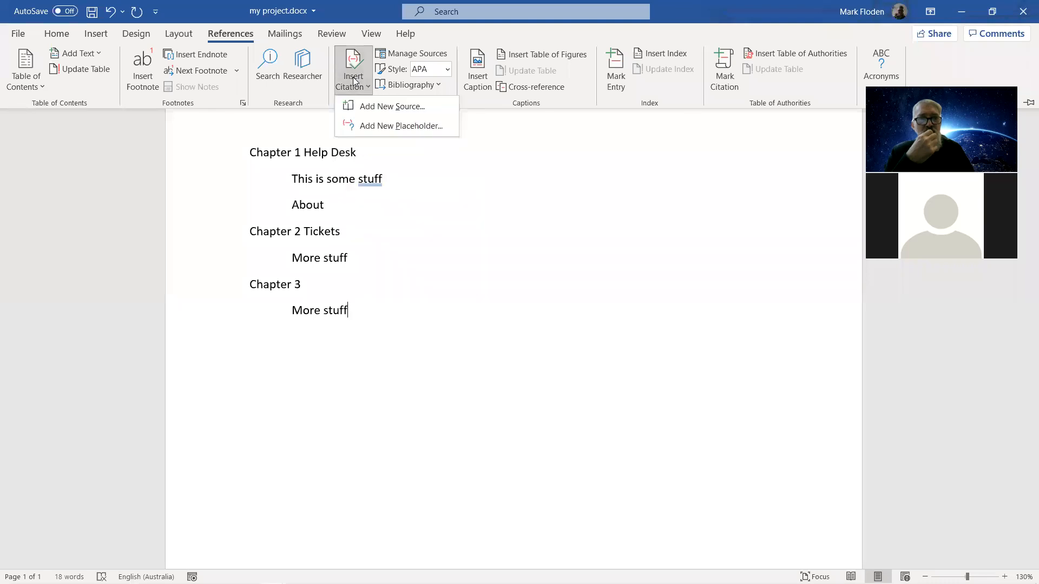
{"action": "left_click", "coordinate": [370, 106]}
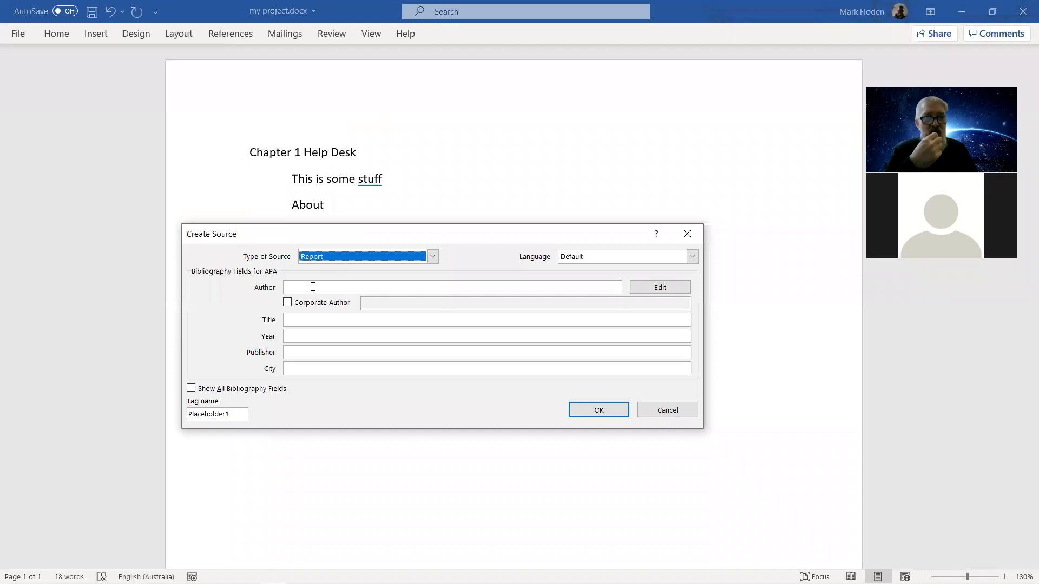
{"action": "left_click", "coordinate": [305, 285]}
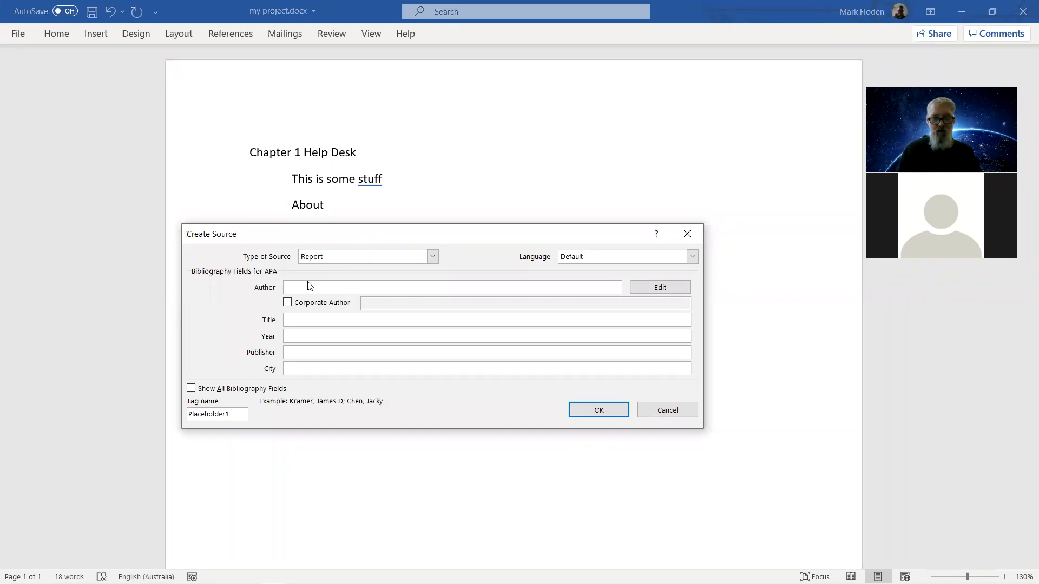
{"action": "type", "text": "Mickey Mouse"}
{"action": "left_click", "coordinate": [302, 319]}
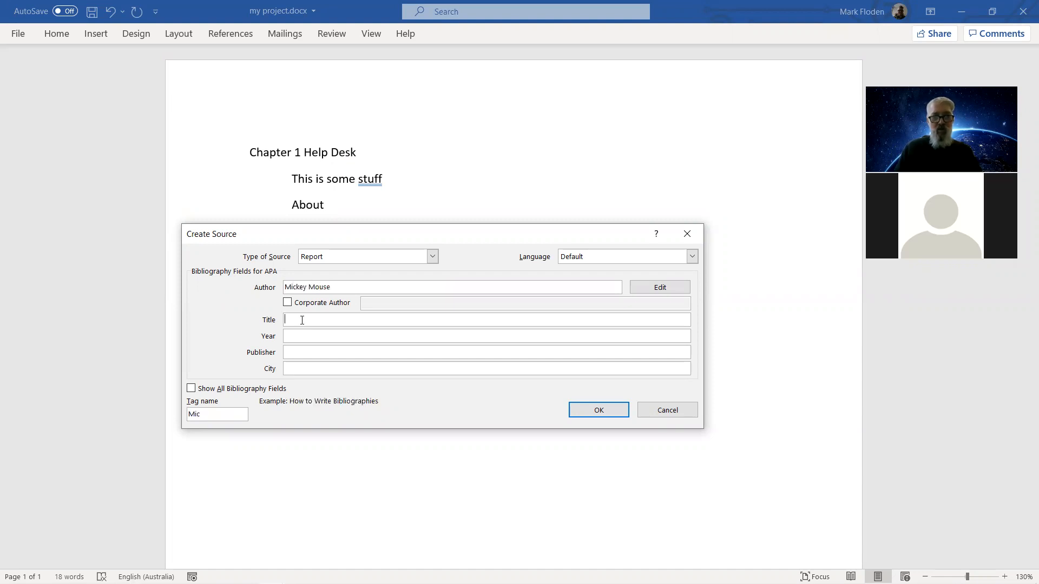
{"action": "type", "text": "Mickey's book"}
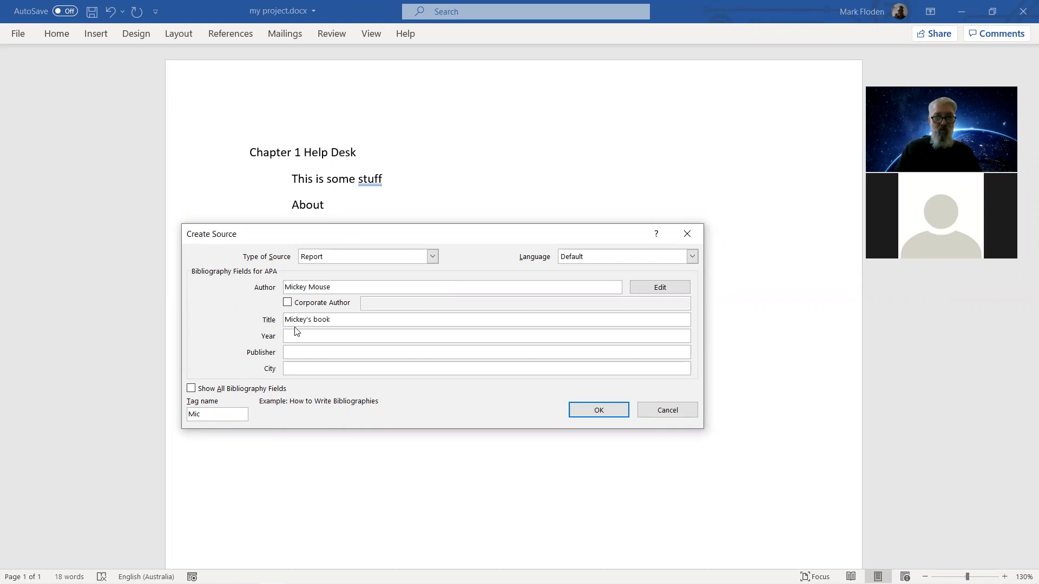
Step: Set the source's year to 1958, publisher to "Disney" and city to "Alamein", and insert the citation
{"action": "left_click", "coordinate": [315, 334]}
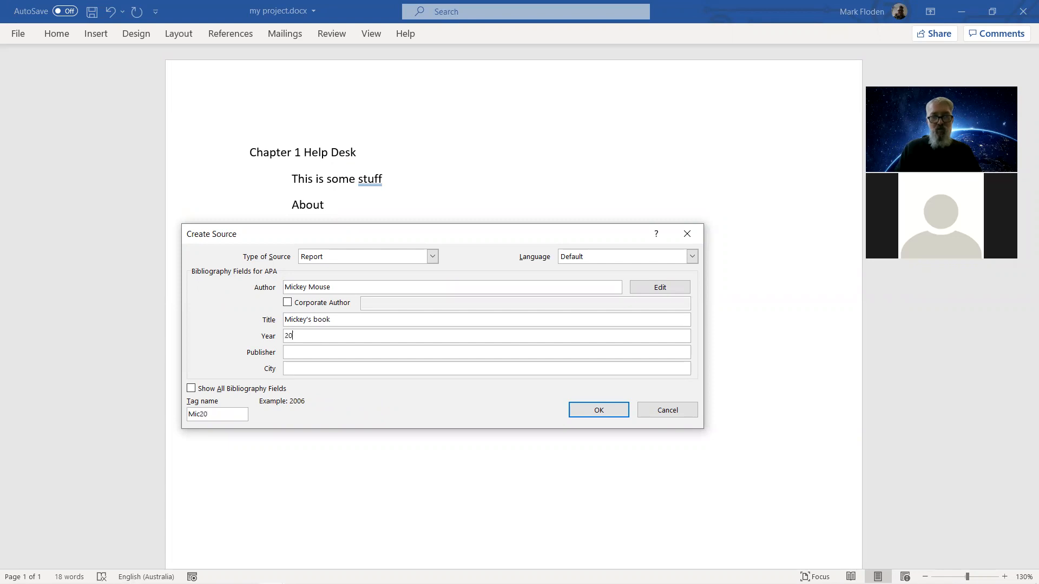
{"action": "type", "text": "1958"}
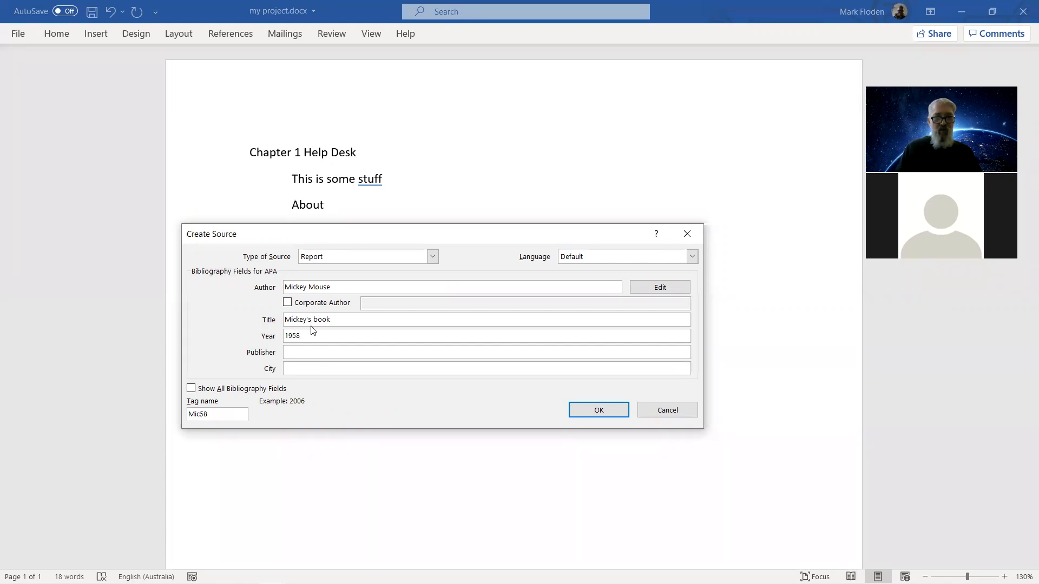
{"action": "left_click", "coordinate": [318, 353]}
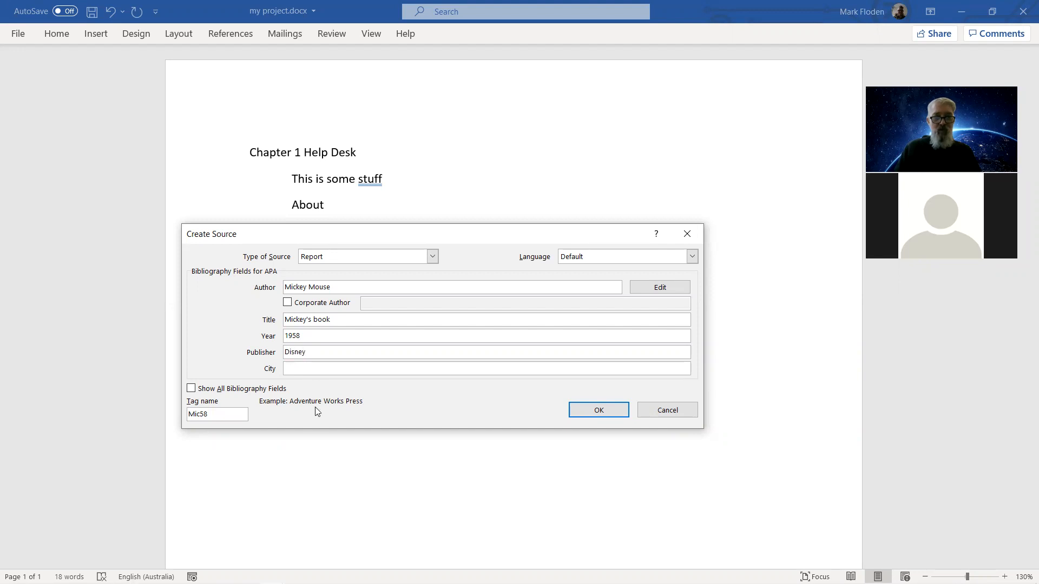
{"action": "left_click", "coordinate": [306, 367]}
{"action": "type", "text": "Alamein"}
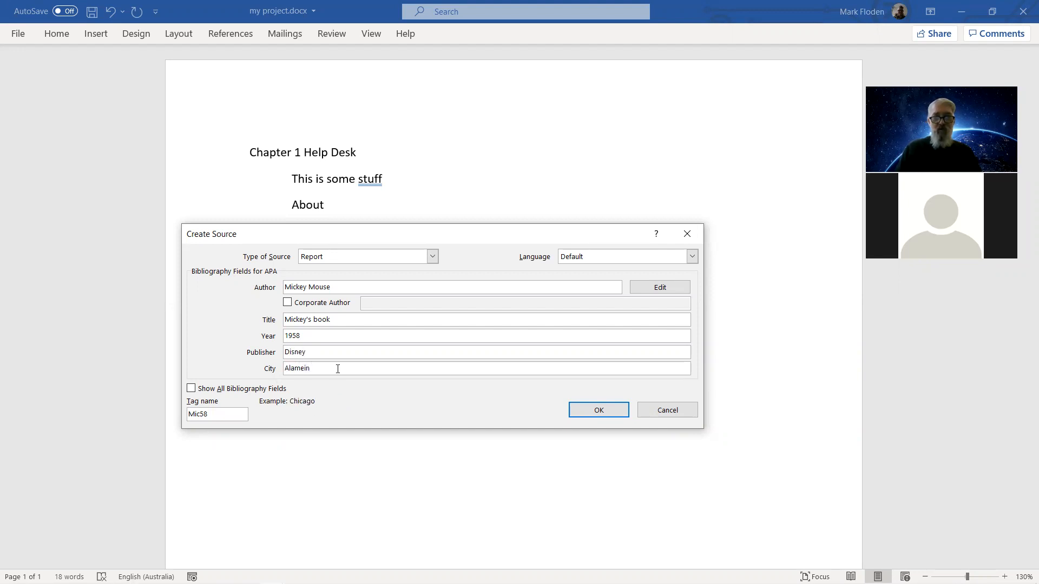
{"action": "left_click", "coordinate": [571, 409]}
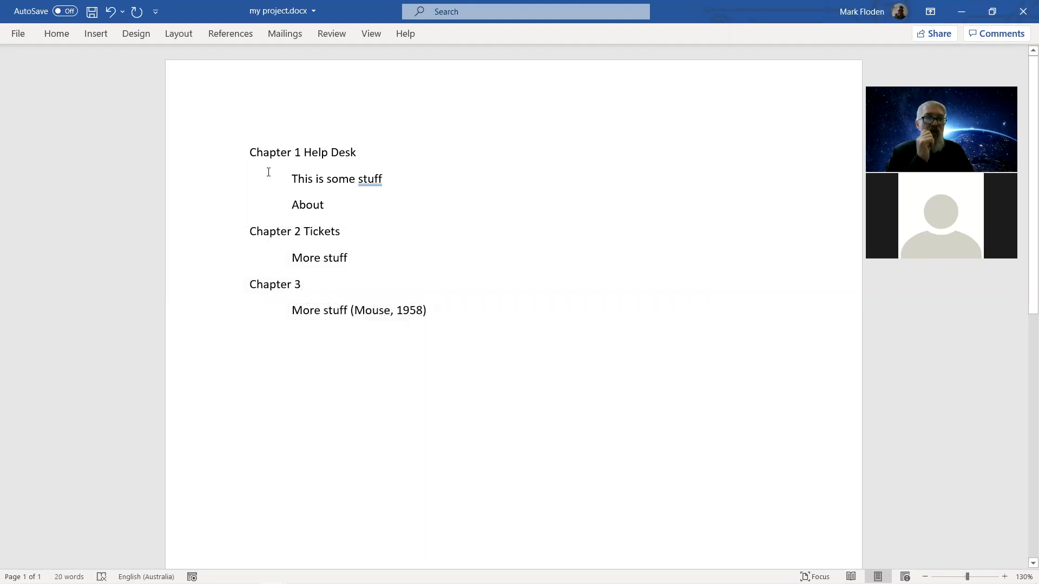
Step: Apply the Heading 1 style to the "Chapter 1 Help Desk" line
{"action": "left_click_drag", "start_coordinate": [357, 151], "coordinate": [250, 152]}
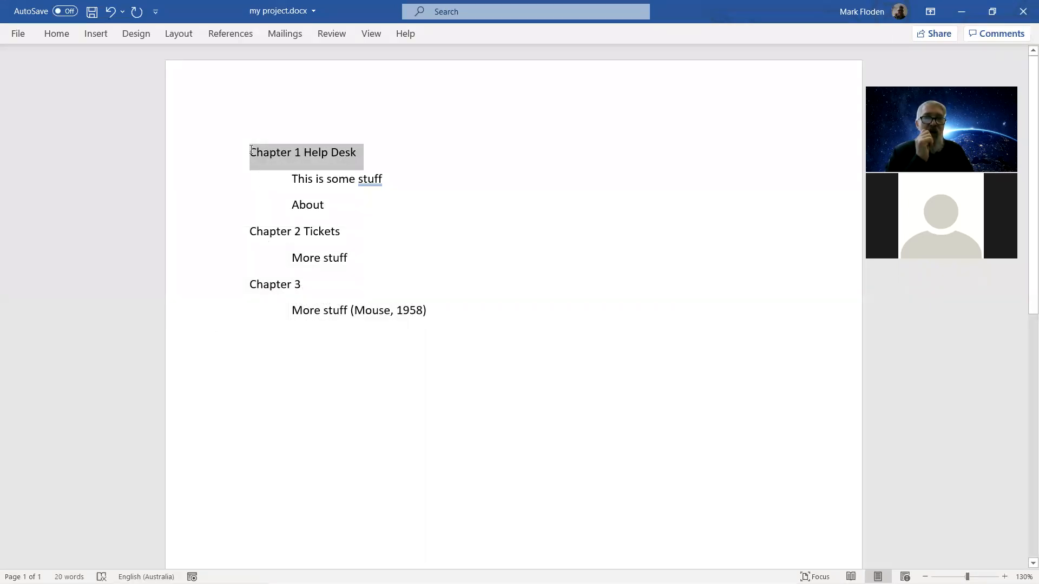
{"action": "left_click", "coordinate": [64, 34]}
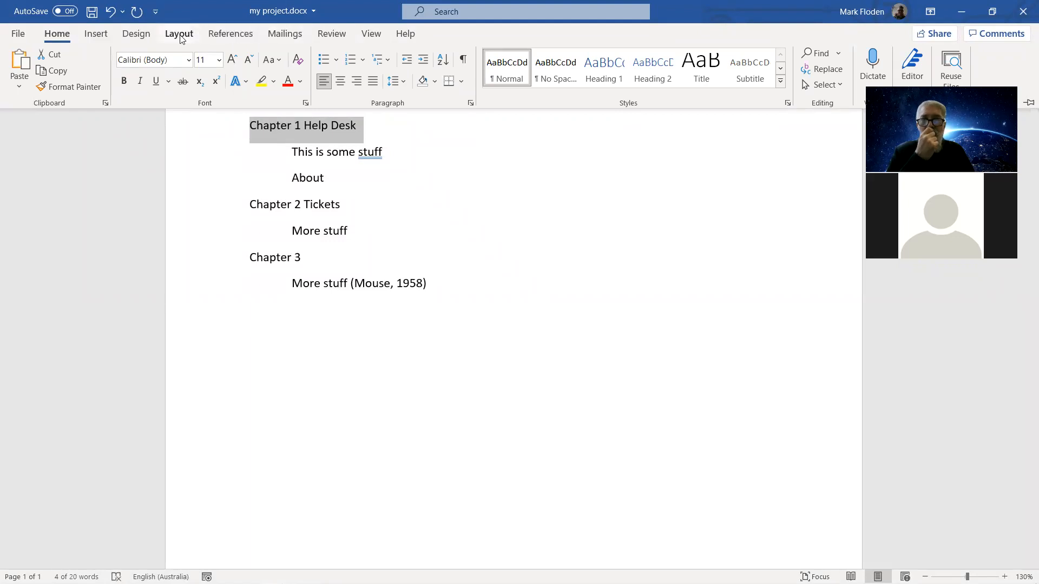
{"action": "left_click", "coordinate": [605, 69]}
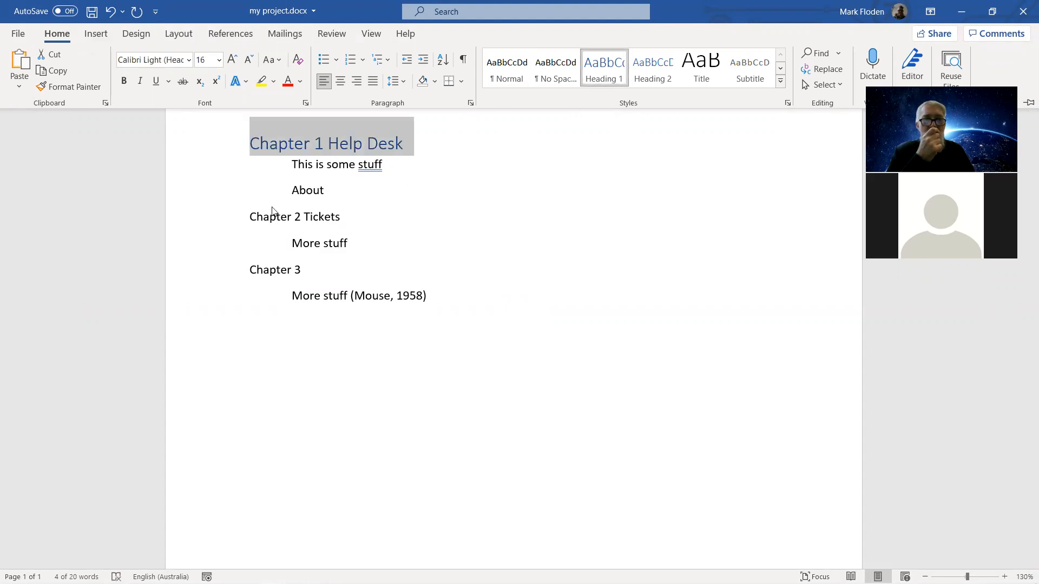
Step: Copy the Chapter 1 heading formatting to the "Chapter 2 Tickets" and "Chapter 3" lines with Format Painter
{"action": "left_click", "coordinate": [67, 87]}
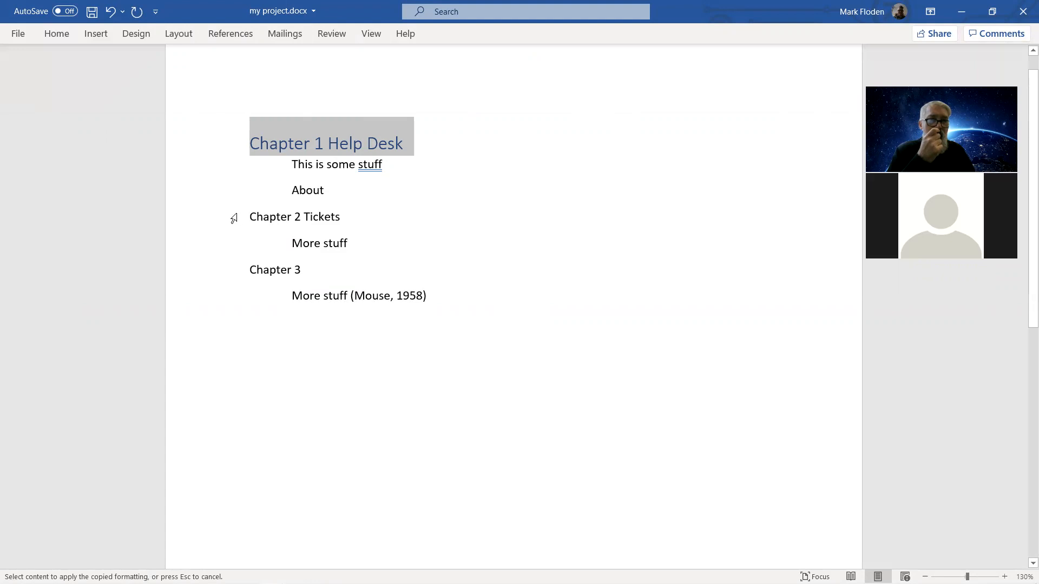
{"action": "left_click_drag", "start_coordinate": [245, 215], "coordinate": [339, 217]}
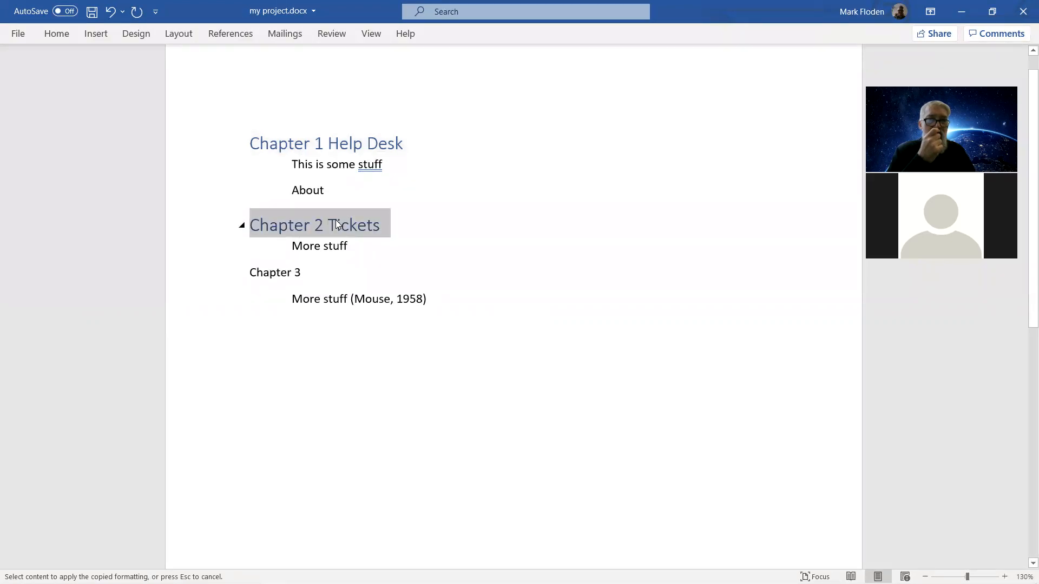
{"action": "left_click_drag", "start_coordinate": [248, 274], "coordinate": [309, 274]}
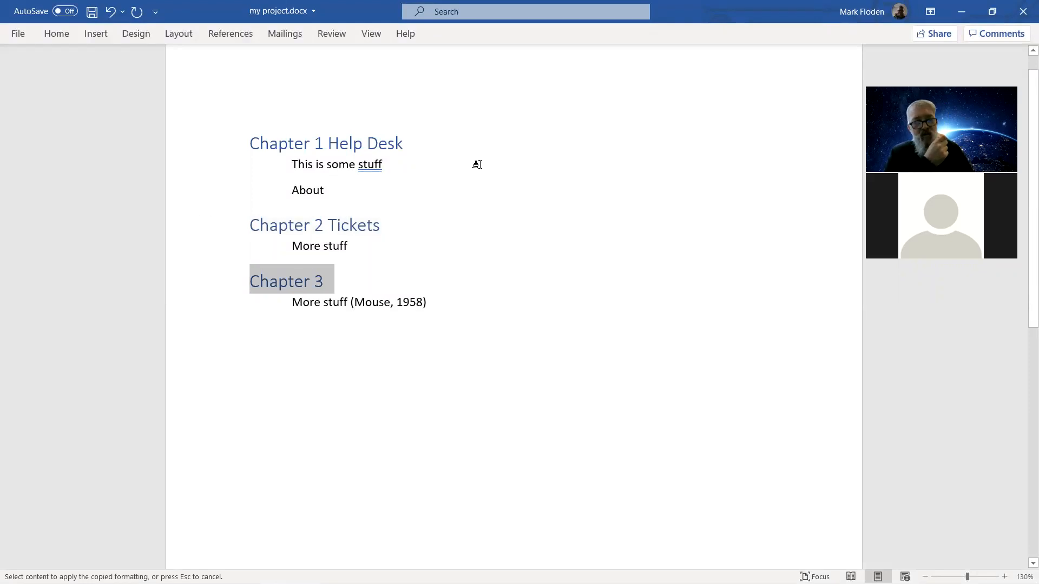
{"action": "key", "text": "Escape"}
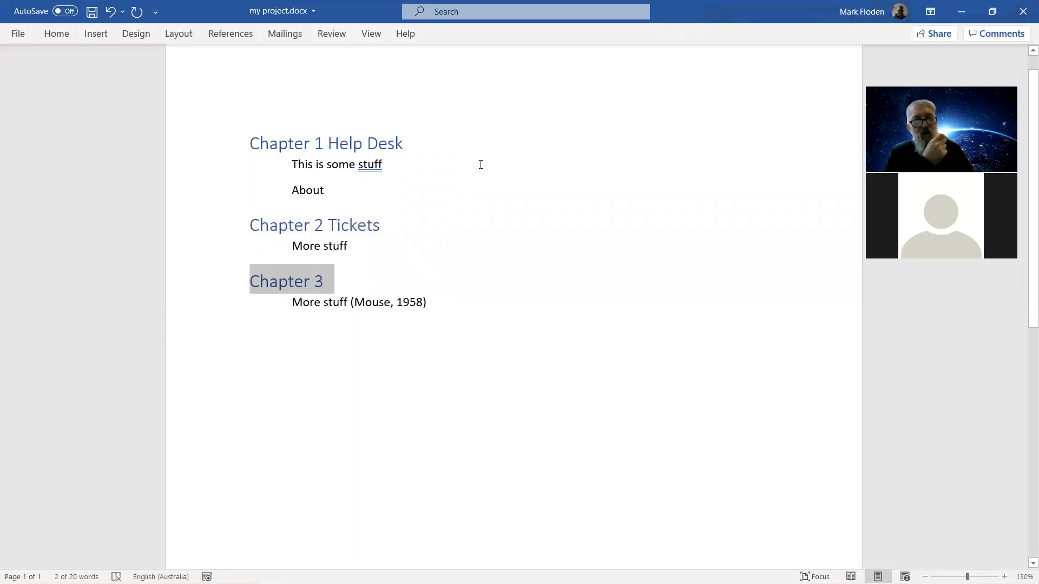
Step: Add an empty line above the "Chapter 1 Help Desk" heading and place the cursor on it
{"action": "left_click", "coordinate": [249, 142]}
{"action": "key", "text": "Return"}
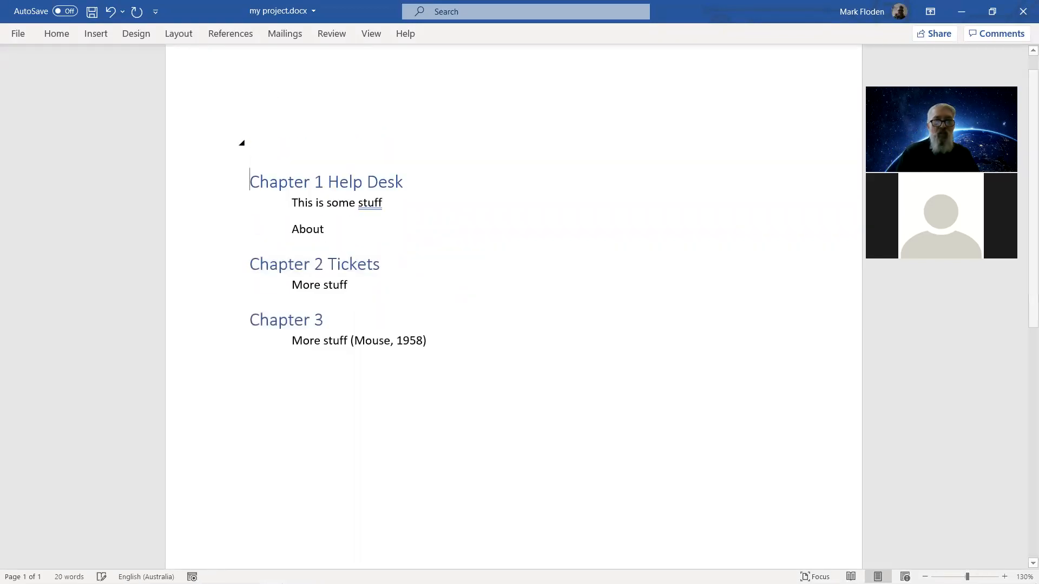
{"action": "left_click", "coordinate": [242, 143]}
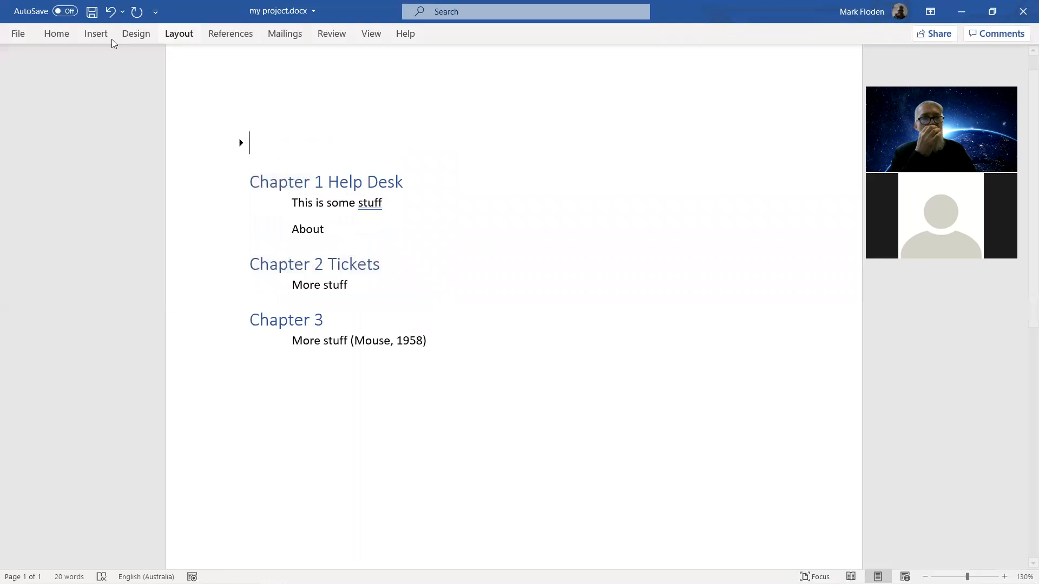
{"action": "left_click", "coordinate": [218, 38]}
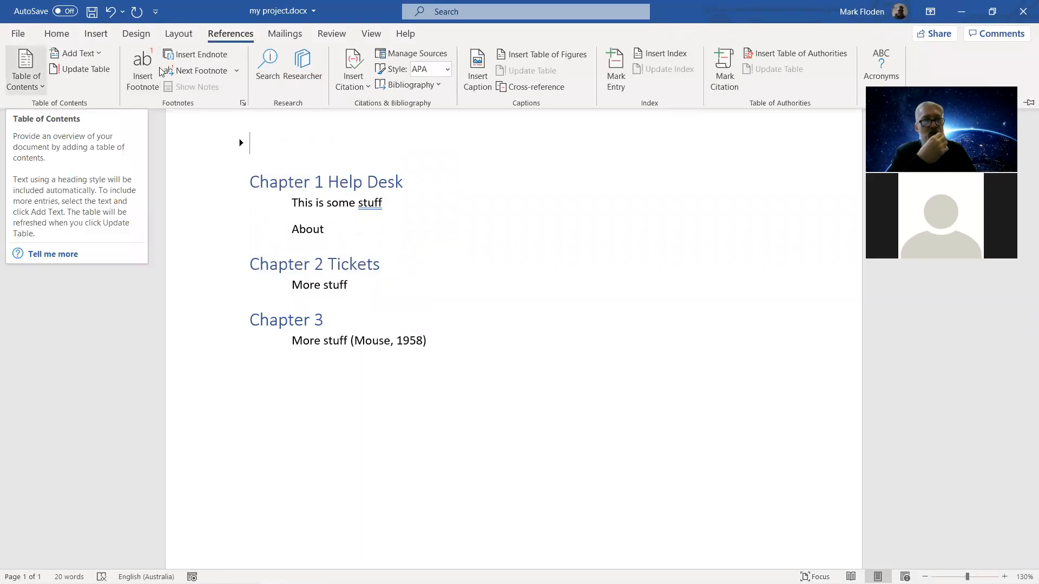
Step: Add two new lines after the Chapter 3 body text and insert the built-in References bibliography there
{"action": "left_click", "coordinate": [447, 333]}
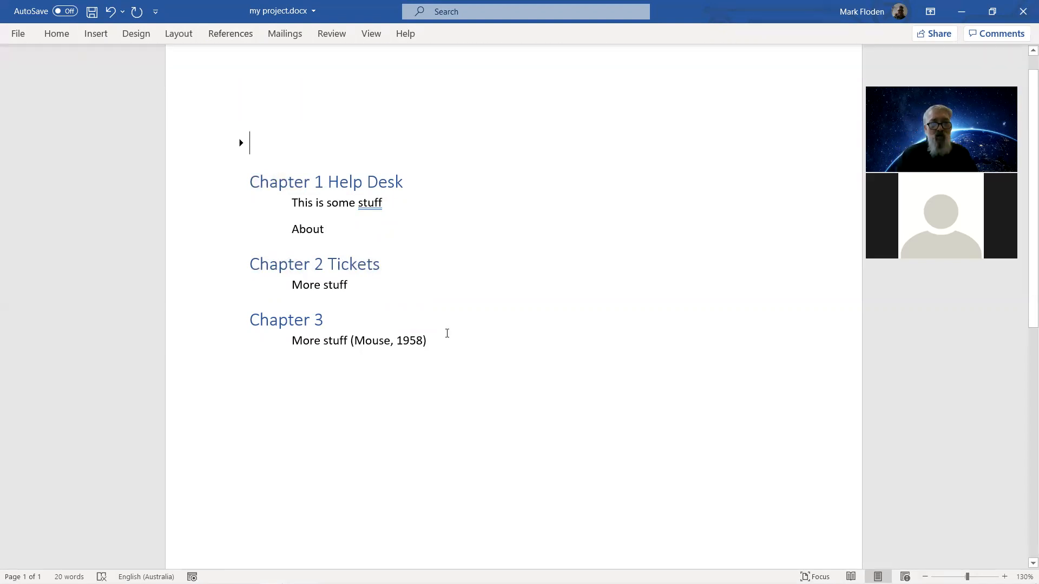
{"action": "key", "text": "Return"}
{"action": "key", "text": "Return"}
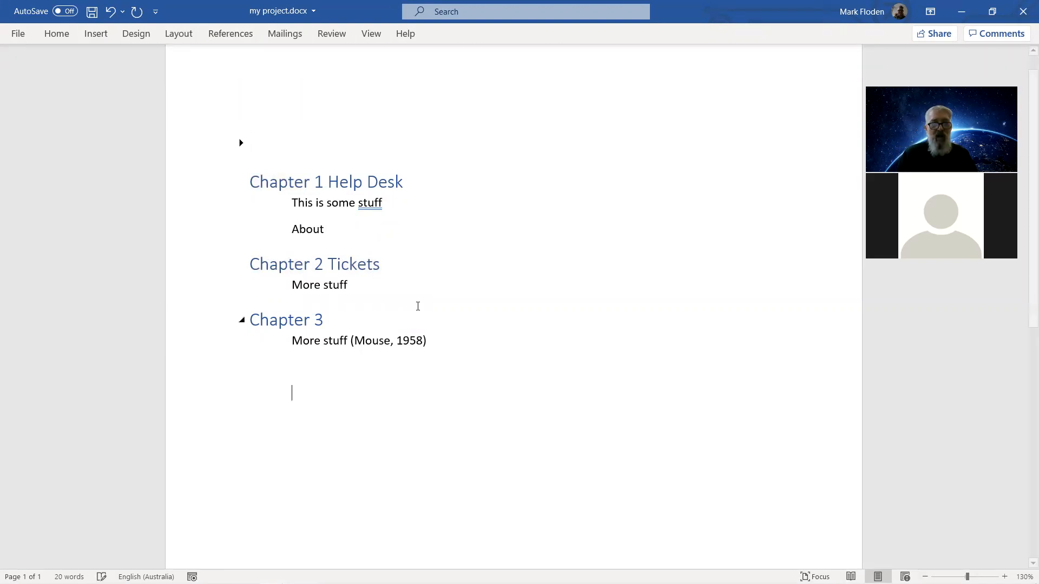
{"action": "left_click", "coordinate": [235, 34]}
{"action": "left_click", "coordinate": [409, 85]}
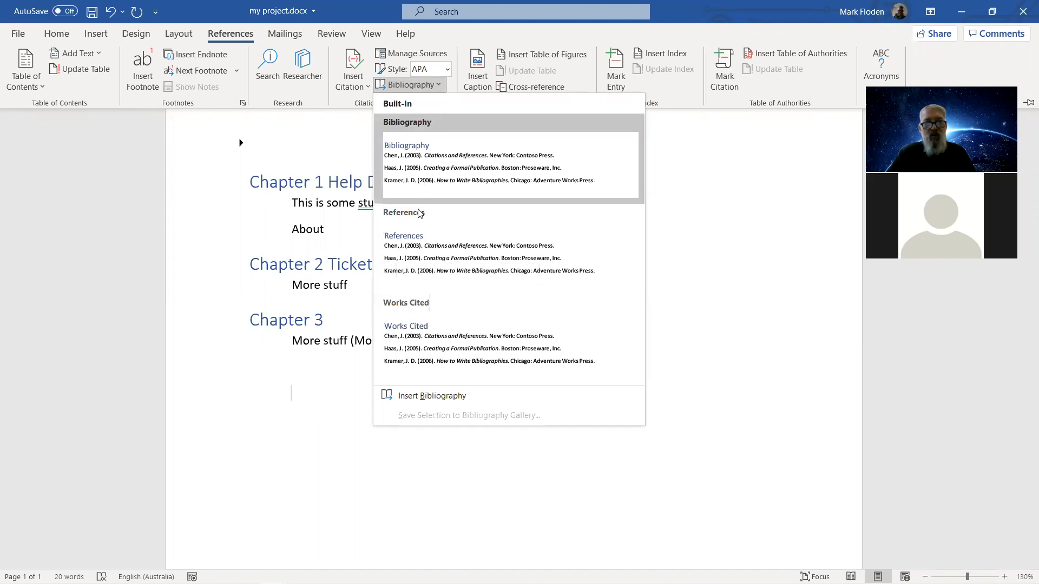
{"action": "left_click", "coordinate": [418, 250]}
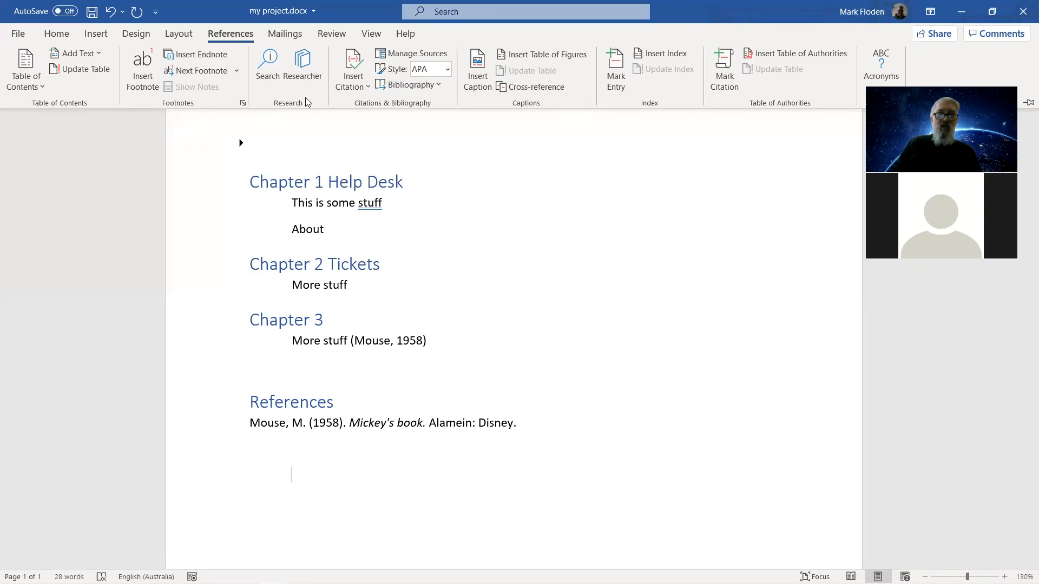
{"action": "left_click", "coordinate": [414, 86]}
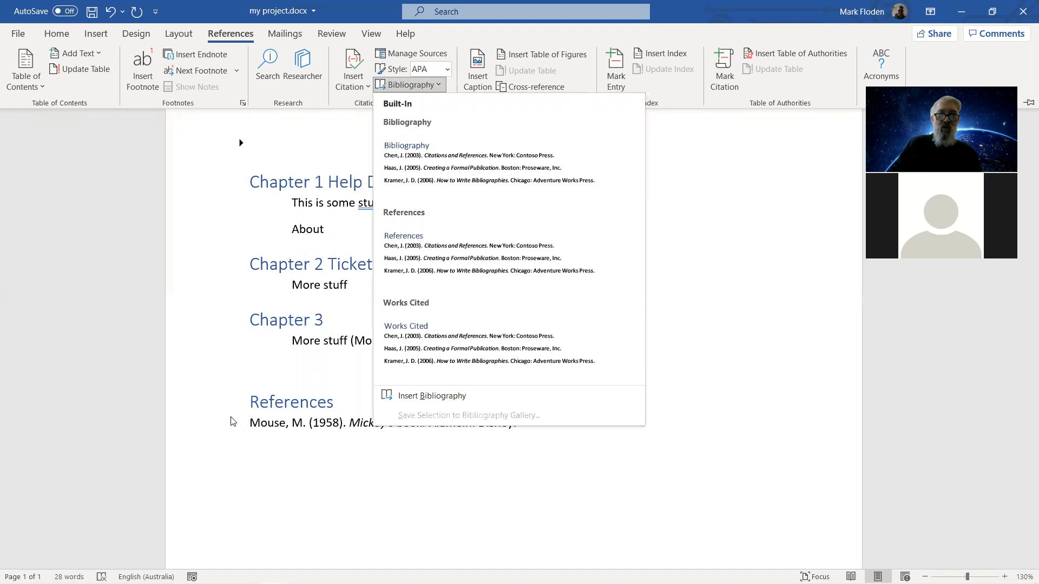
{"action": "left_click", "coordinate": [209, 323]}
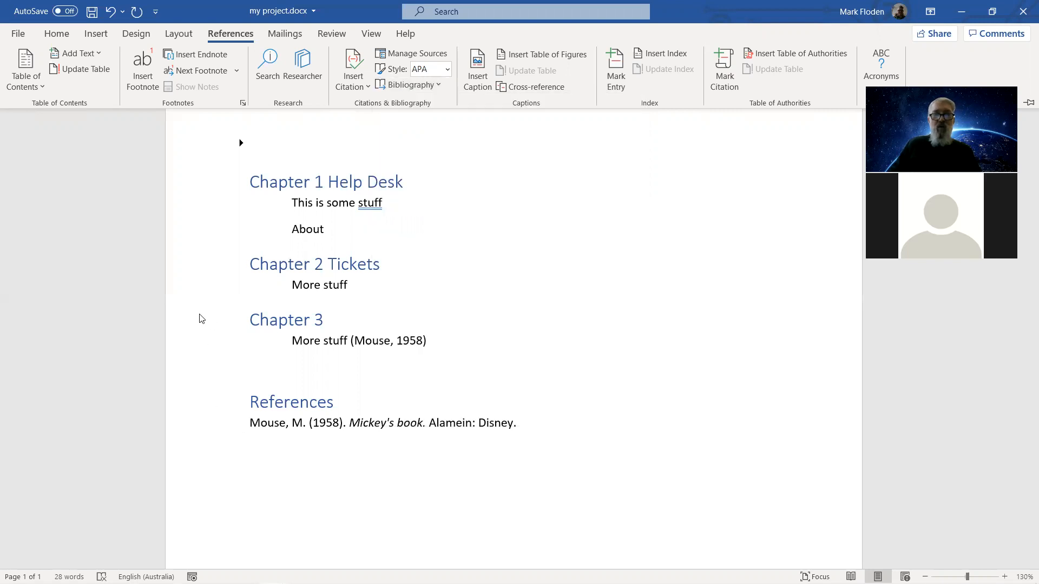
Step: Start a new citation source at the end of the Chapter 2 body line and set its type to Web site
{"action": "key", "text": "ctrl+F1"}
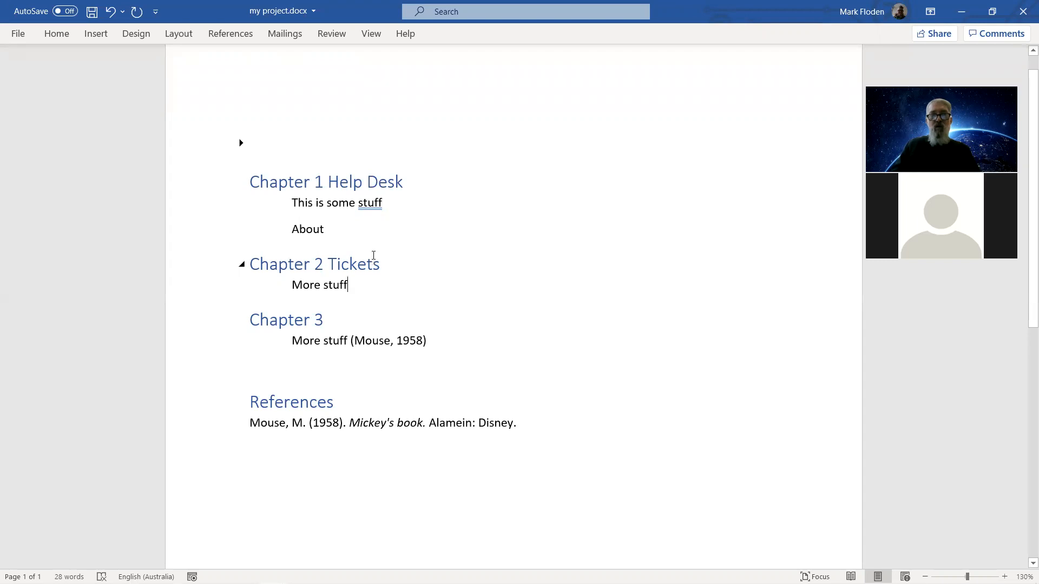
{"action": "left_click", "coordinate": [227, 36]}
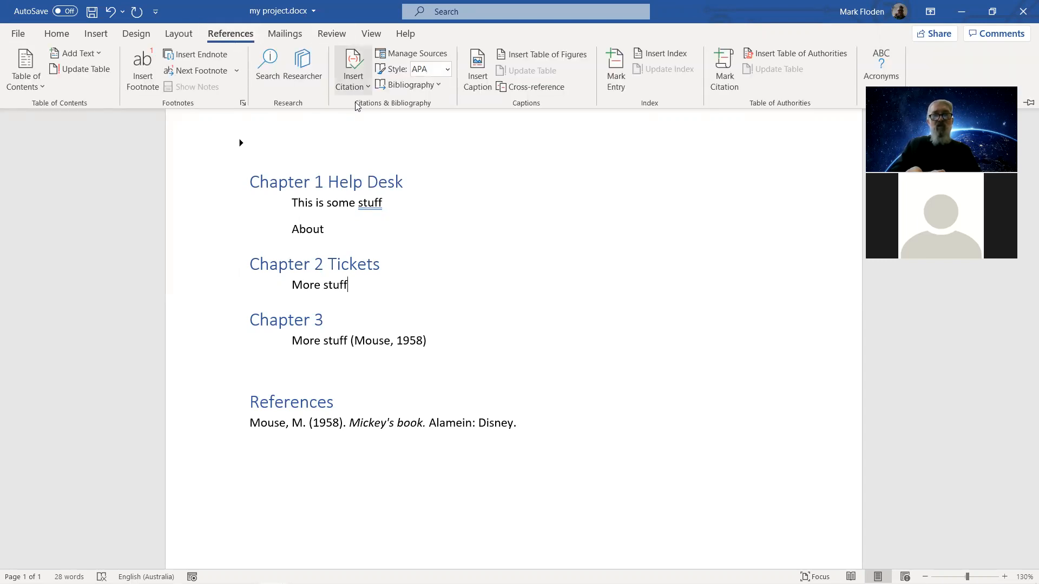
{"action": "left_click", "coordinate": [349, 80]}
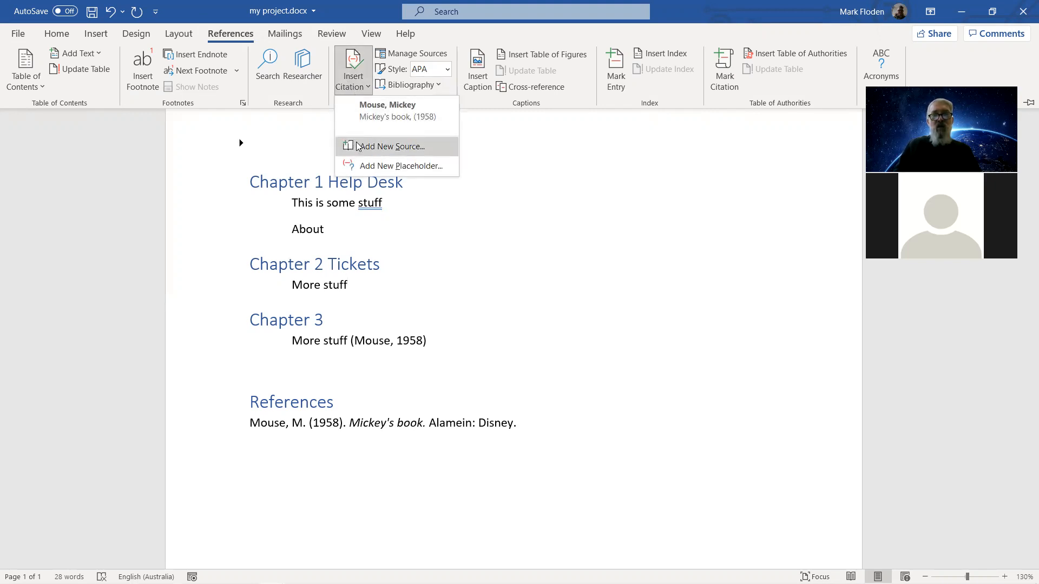
{"action": "left_click", "coordinate": [379, 146]}
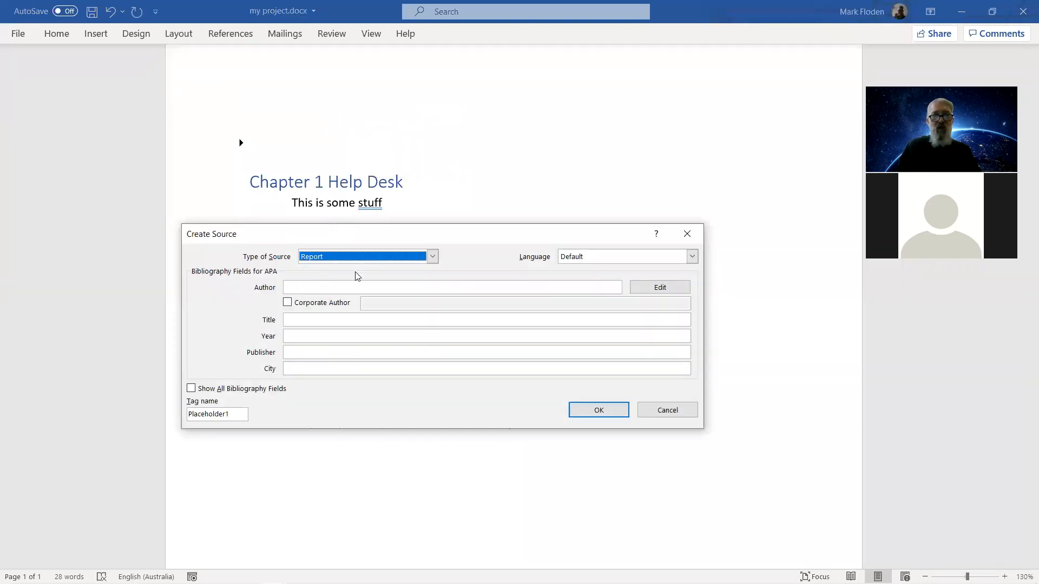
{"action": "left_click", "coordinate": [432, 257]}
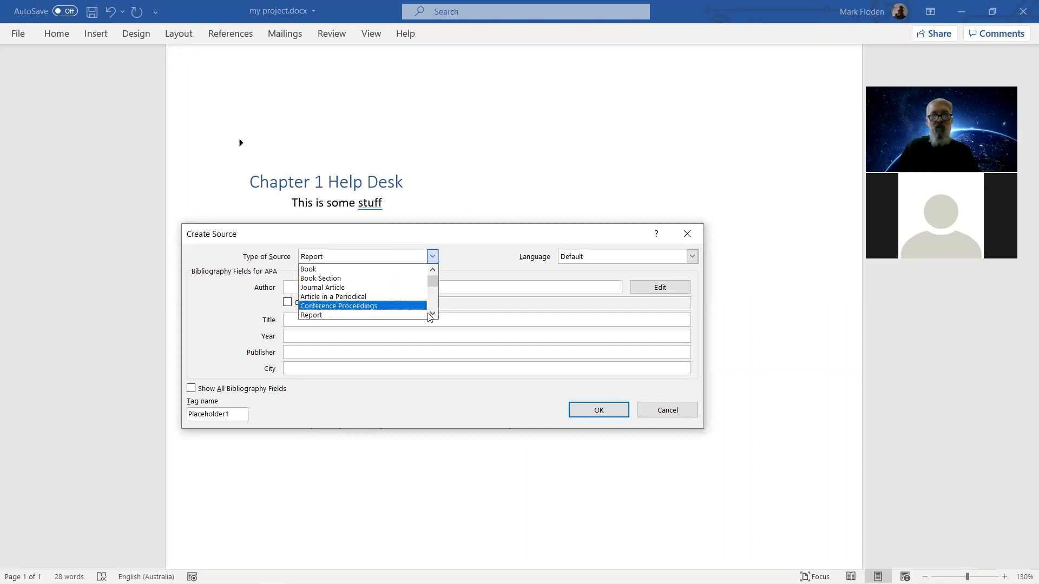
{"action": "scroll", "coordinate": [434, 316], "scroll_direction": "down", "scroll_amount": 4}
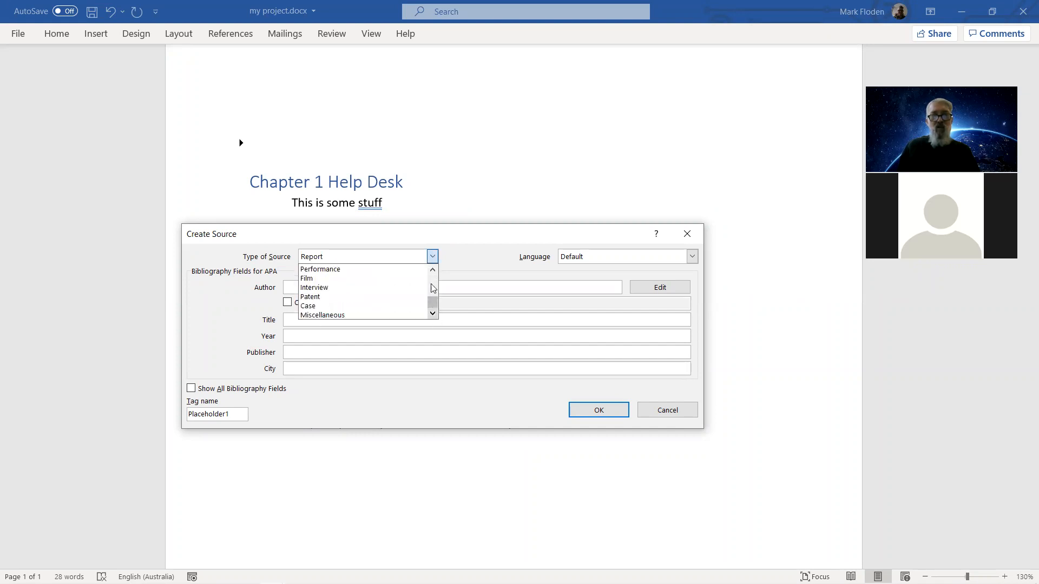
{"action": "left_click", "coordinate": [433, 270]}
{"action": "left_click", "coordinate": [434, 269]}
{"action": "left_click", "coordinate": [434, 270]}
{"action": "left_click", "coordinate": [434, 269]}
{"action": "left_click", "coordinate": [433, 270]}
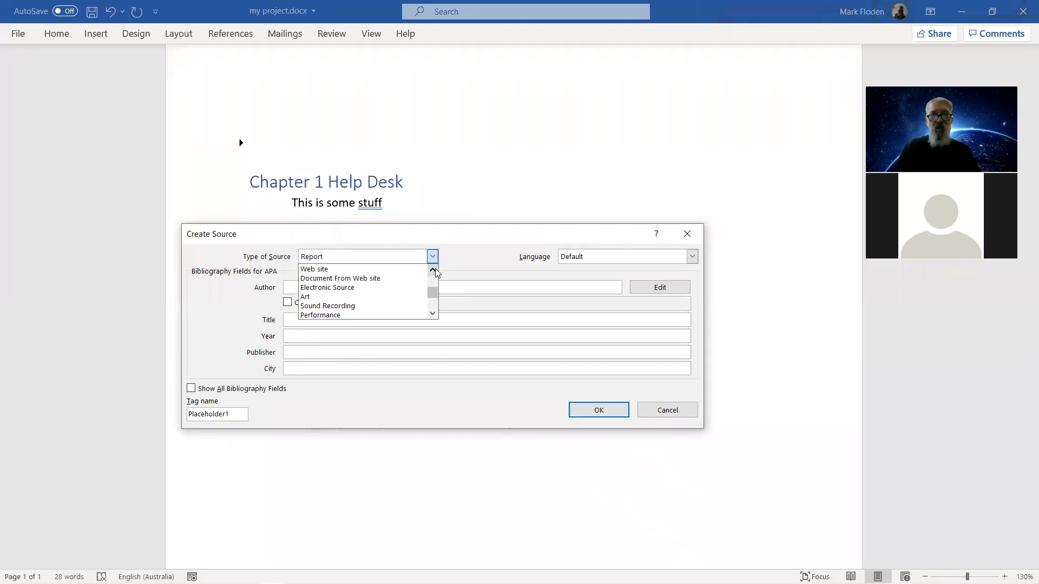
{"action": "left_click", "coordinate": [344, 274]}
Step: Enter author "Mickey's site", web page name "Mickey comes to Doha" and web site name "Mickey Mouse" for the source
{"action": "left_click", "coordinate": [292, 288]}
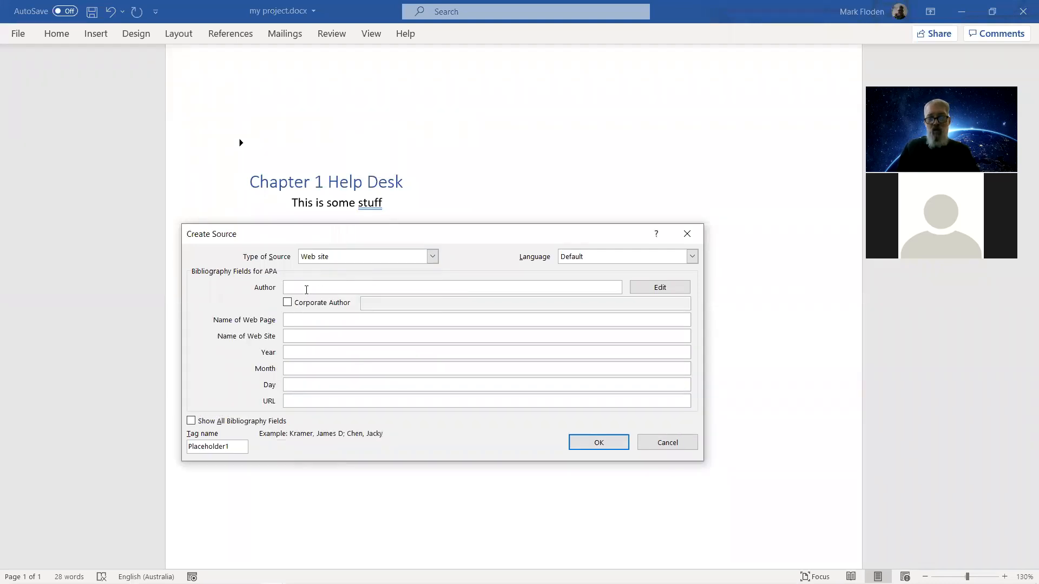
{"action": "type", "text": "Mickey"}
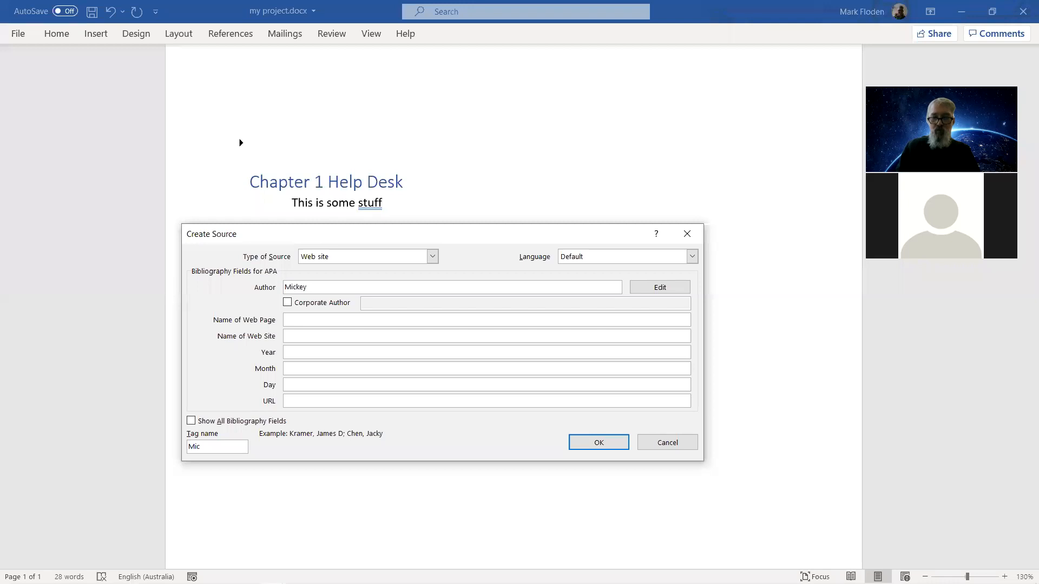
{"action": "type", "text": "'s site"}
{"action": "left_click", "coordinate": [292, 323]}
{"action": "type", "text": "Mickey comes to Doha"}
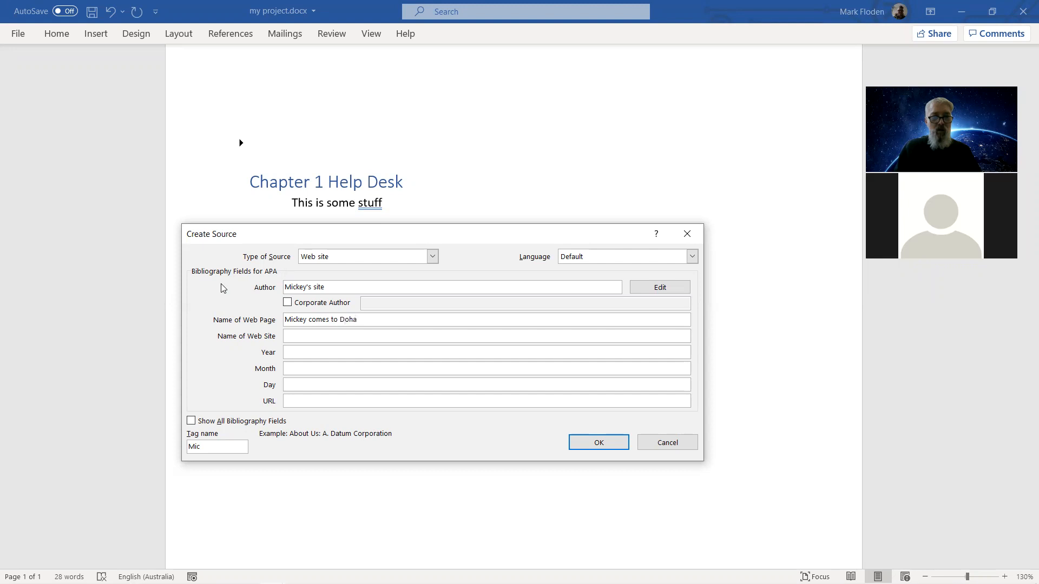
{"action": "left_click", "coordinate": [291, 336]}
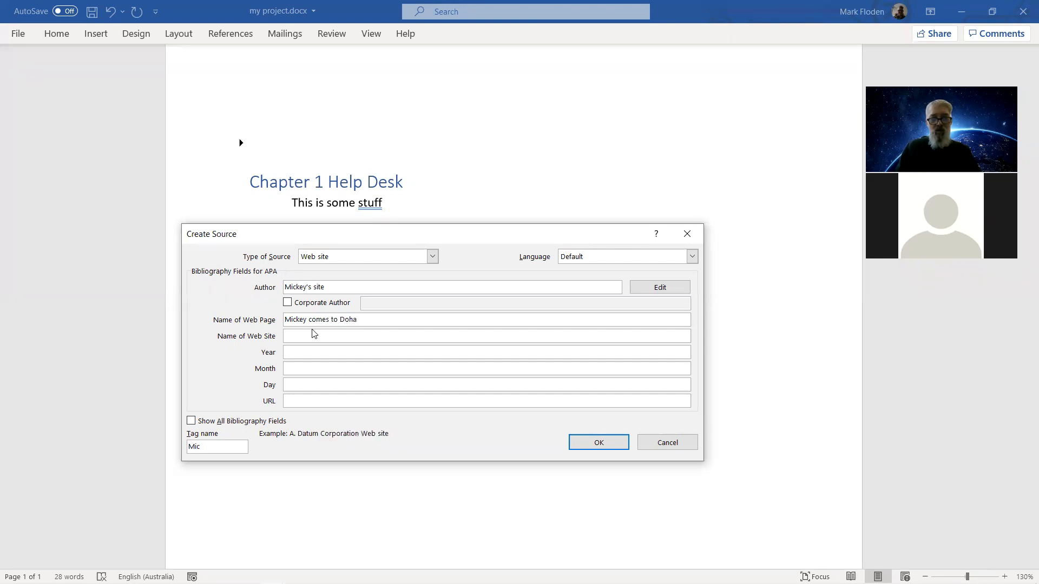
{"action": "type", "text": "Mickey Mouse"}
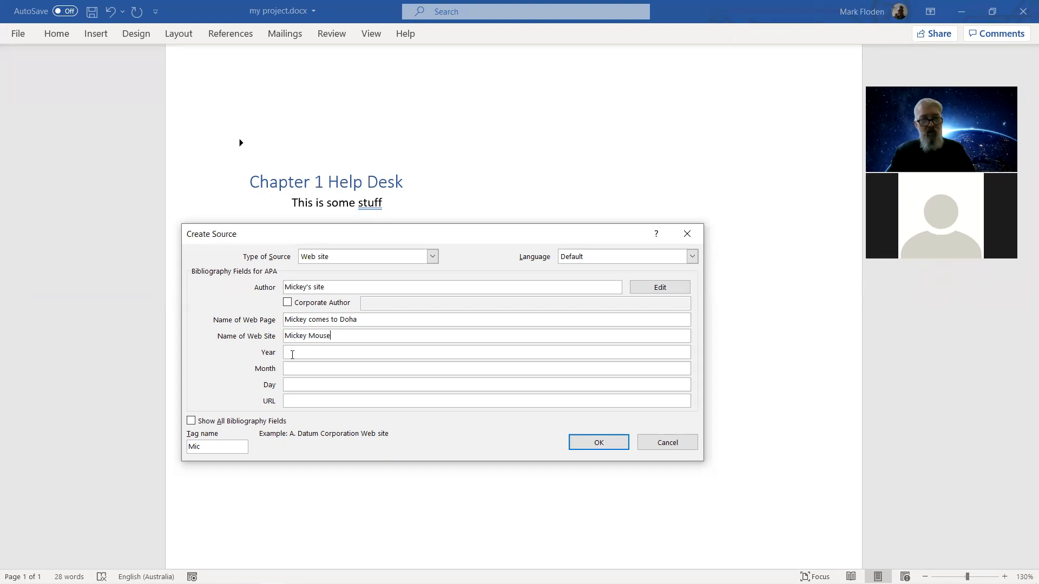
Step: Set the web source's date to year 2021, month May and day 26, and activate its URL field
{"action": "left_click", "coordinate": [293, 353]}
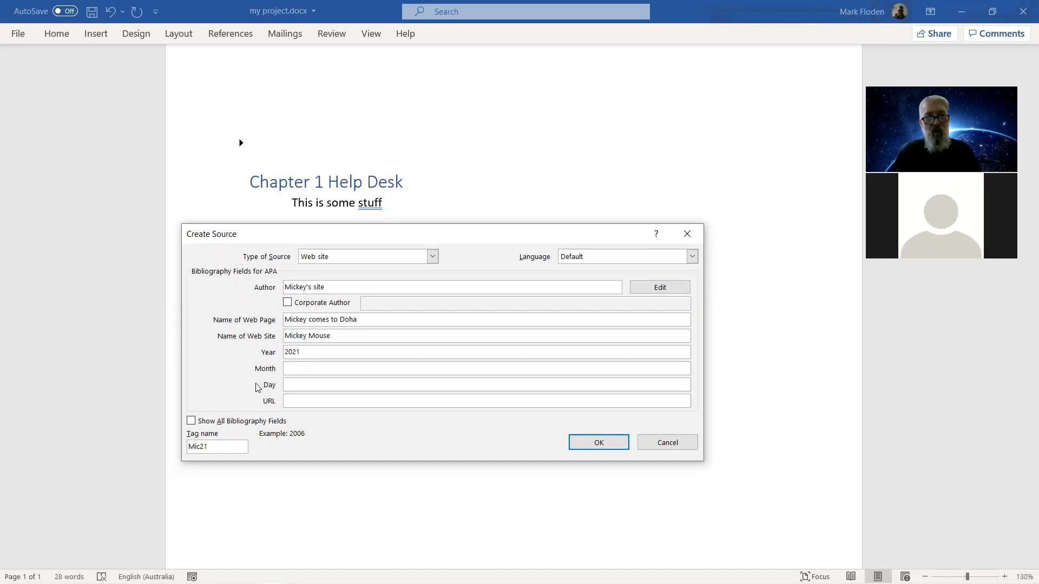
{"action": "left_click", "coordinate": [289, 370]}
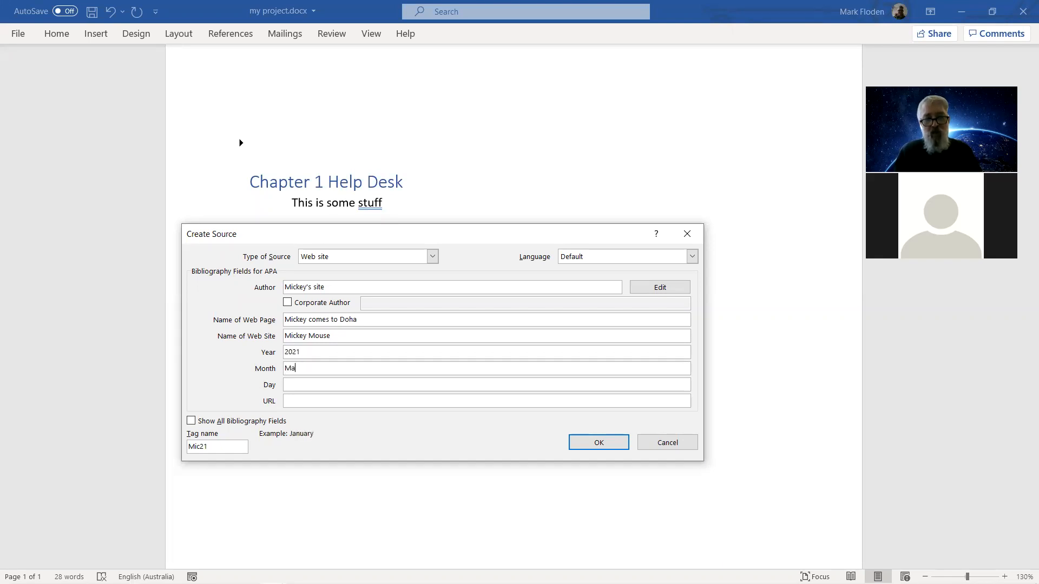
{"action": "left_click", "coordinate": [300, 386]}
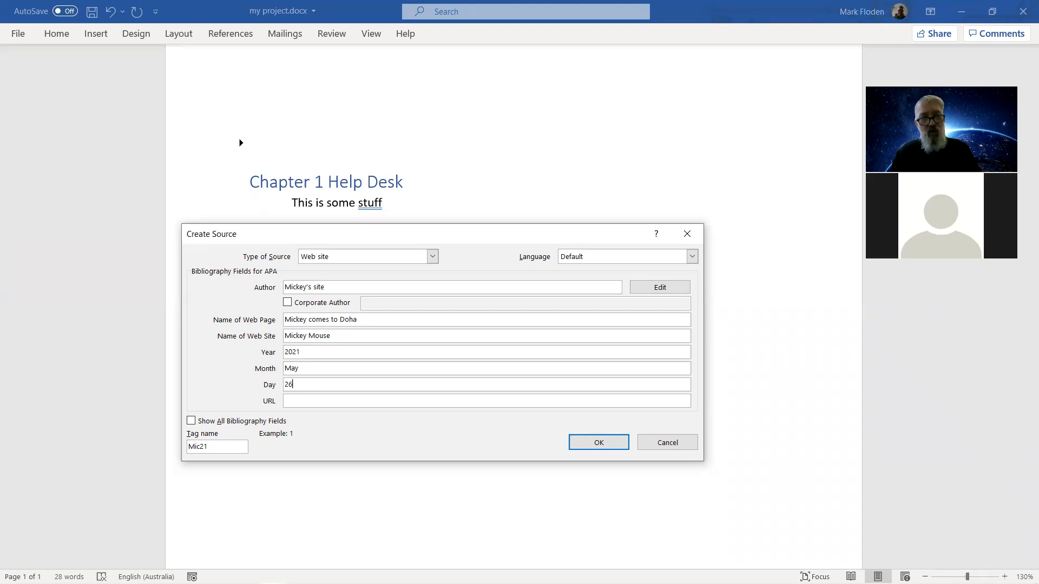
{"action": "left_click", "coordinate": [294, 400]}
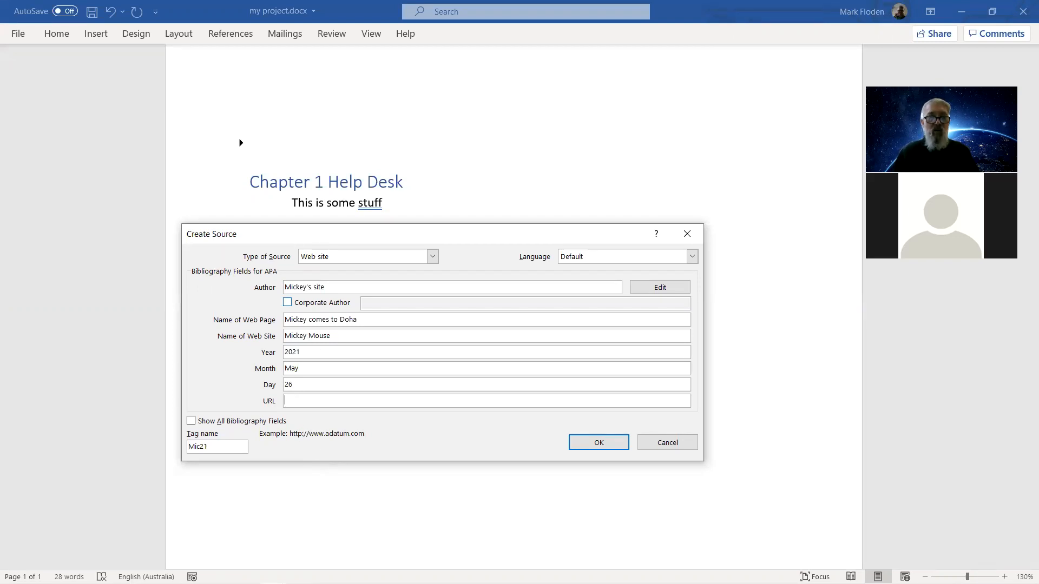
Step: Switch to Chrome and search the web for "mickey mouse" in a new tab
{"action": "mouse_move", "coordinate": [346, 583]}
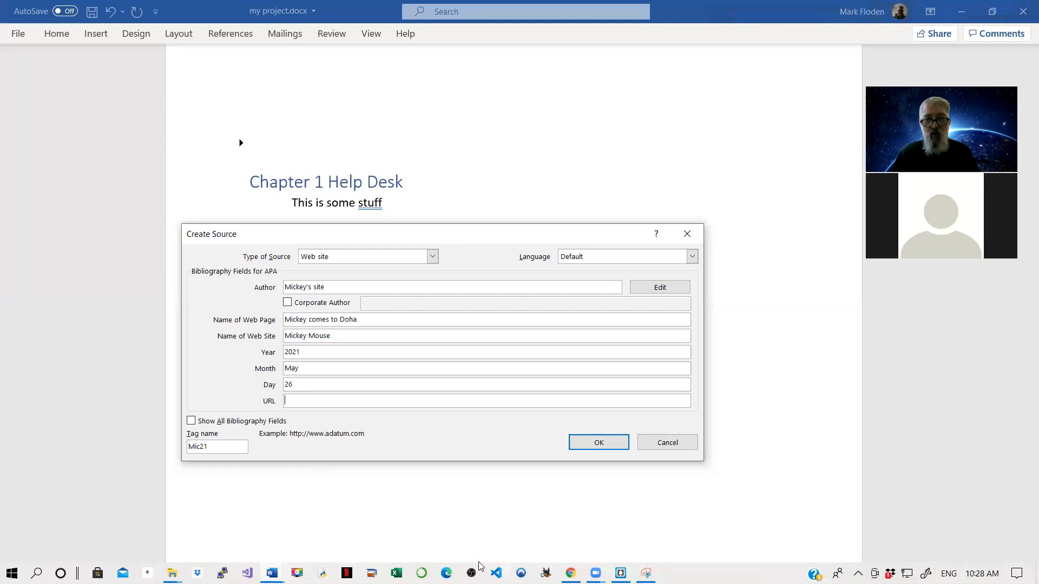
{"action": "left_click", "coordinate": [570, 574]}
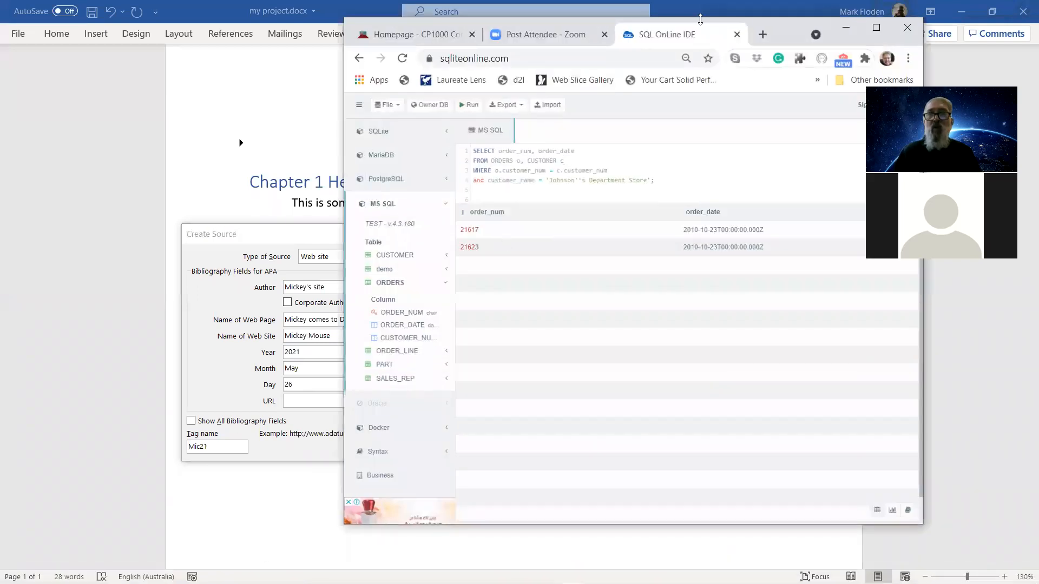
{"action": "left_click", "coordinate": [763, 34]}
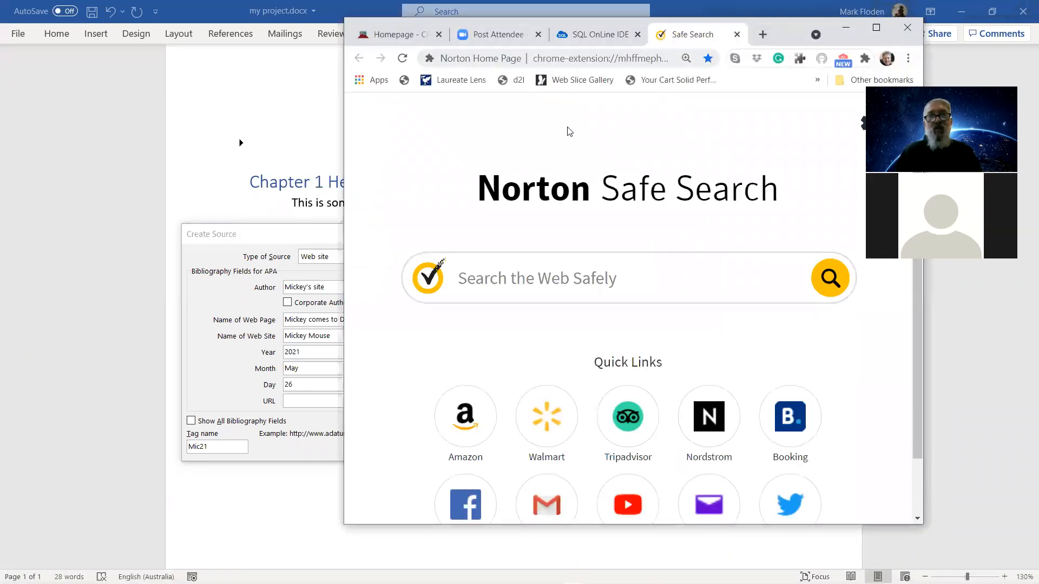
{"action": "type", "text": "mic"}
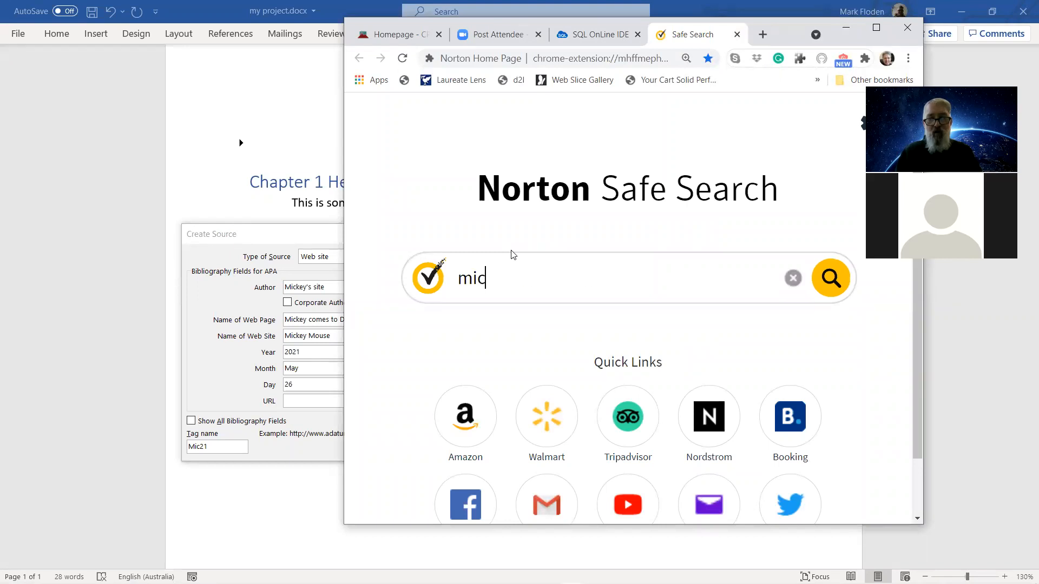
{"action": "type", "text": "key mouse"}
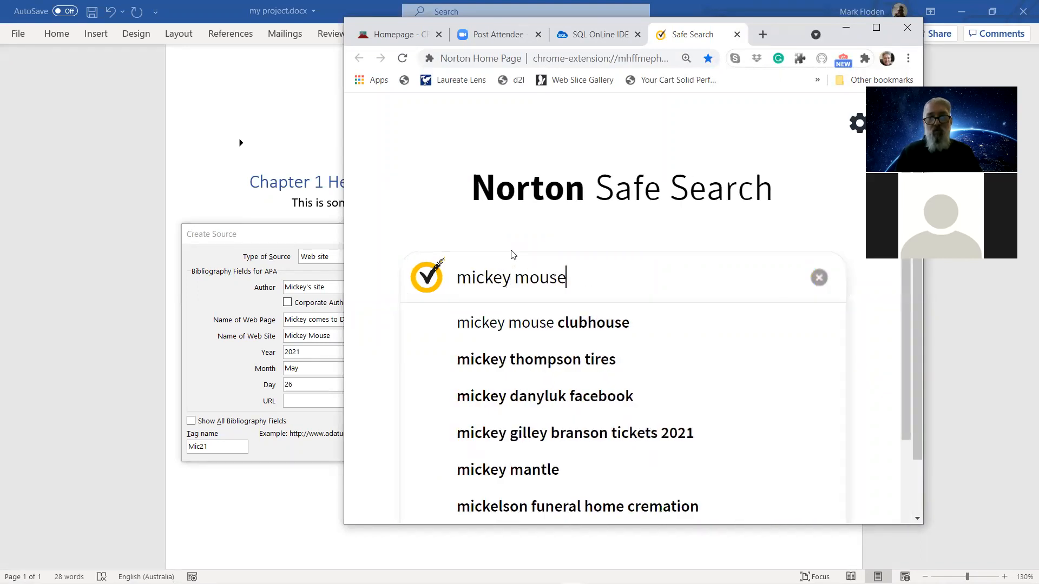
{"action": "key", "text": "Return"}
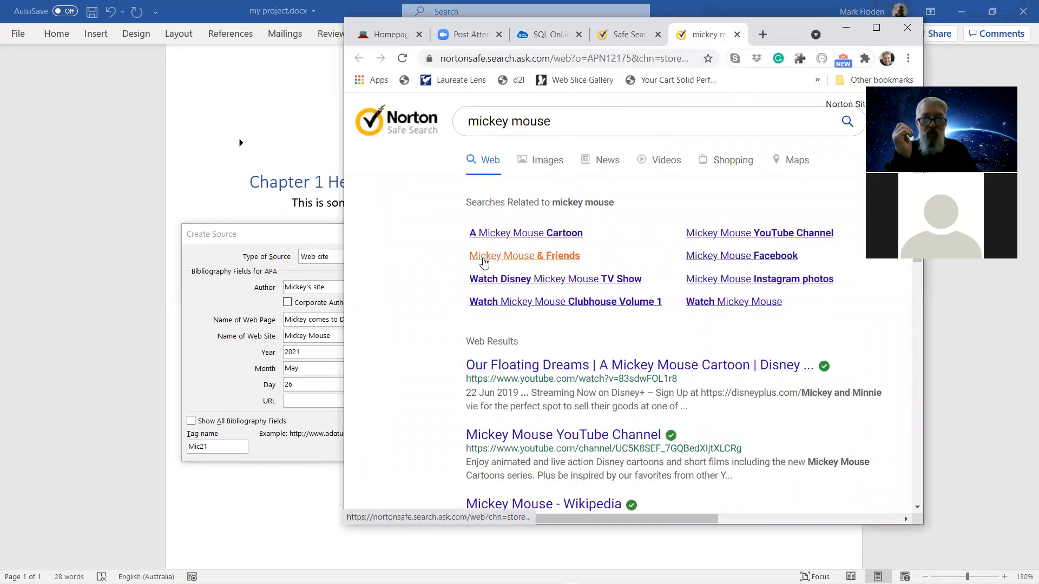
Step: Narrow the search to "A Mickey Mouse Cartoon" and open the Disney Wiki Fandom page on the Mickey Mouse TV series
{"action": "left_click", "coordinate": [502, 234]}
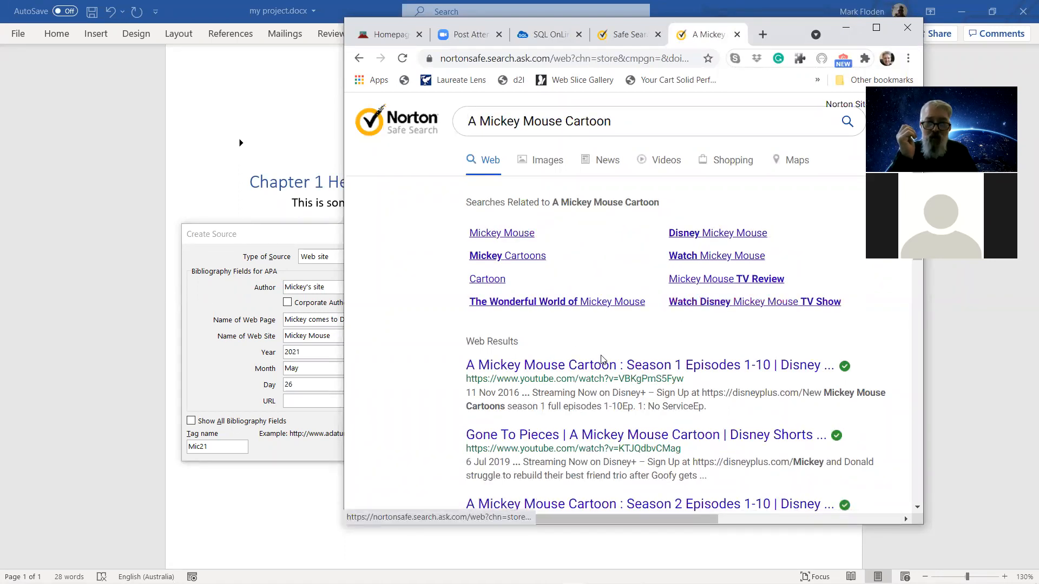
{"action": "scroll", "coordinate": [607, 332], "scroll_direction": "down", "scroll_amount": 3}
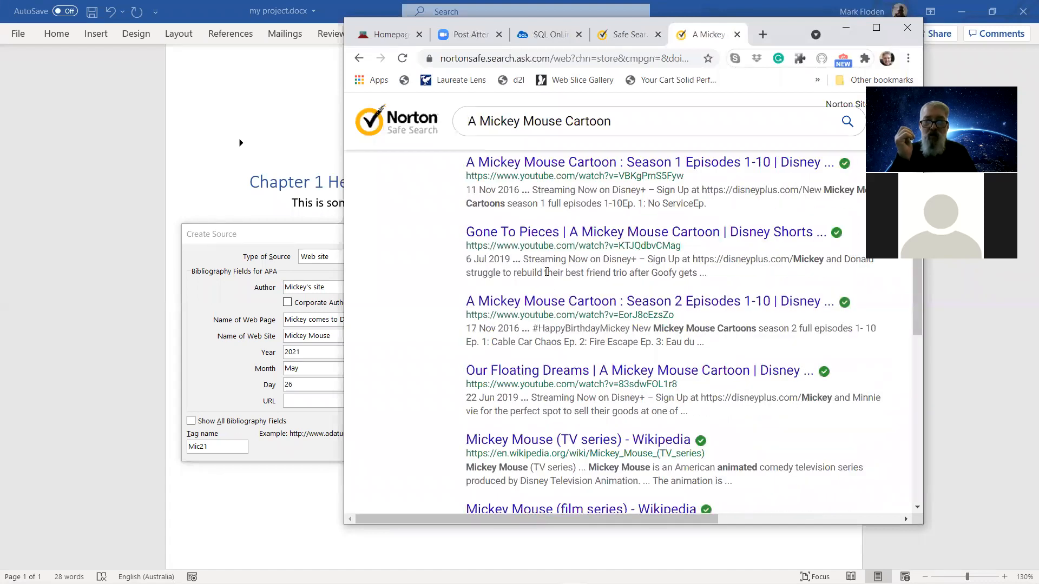
{"action": "scroll", "coordinate": [524, 313], "scroll_direction": "down", "scroll_amount": 4}
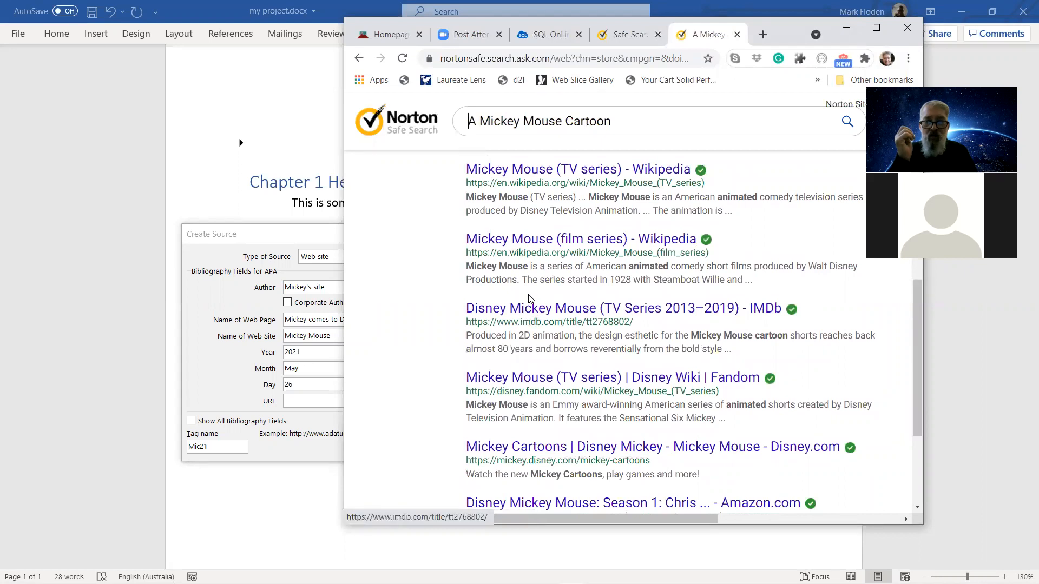
{"action": "scroll", "coordinate": [529, 299], "scroll_direction": "down", "scroll_amount": 2}
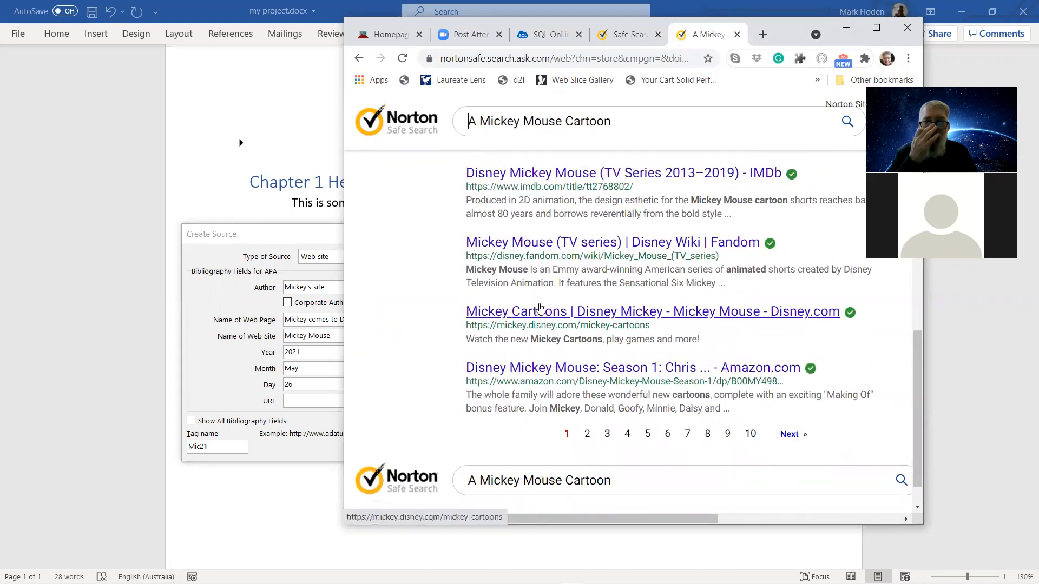
{"action": "left_click", "coordinate": [531, 246]}
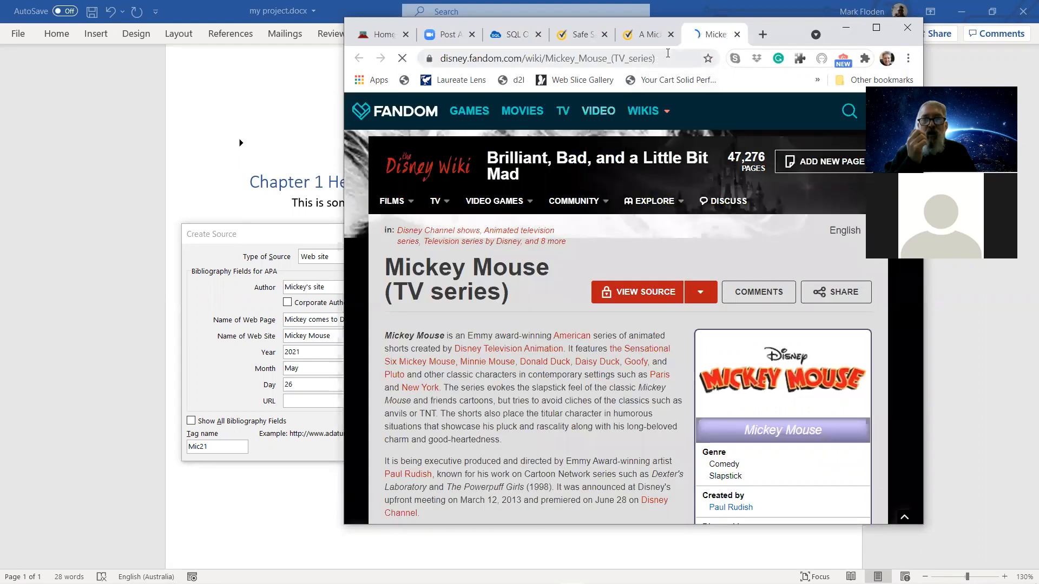
Step: Copy the Disney Wiki page's address into the URL field of the web source in Word and finish creating the source
{"action": "left_click_drag", "start_coordinate": [663, 58], "coordinate": [400, 61]}
{"action": "key", "text": "ctrl+c"}
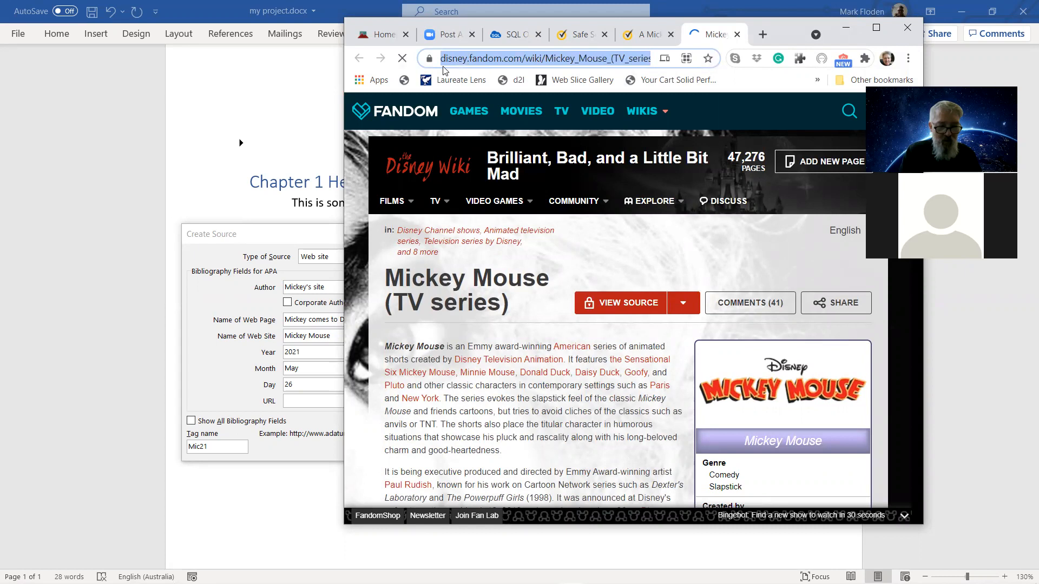
{"action": "left_click", "coordinate": [304, 403]}
{"action": "key", "text": "ctrl+v"}
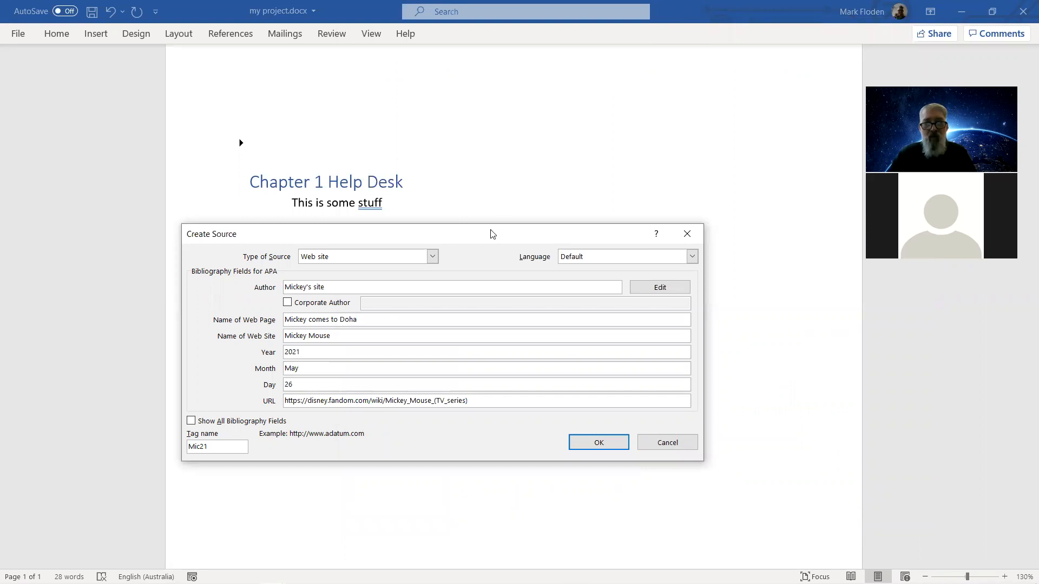
{"action": "left_click_drag", "start_coordinate": [491, 234], "coordinate": [566, 111]}
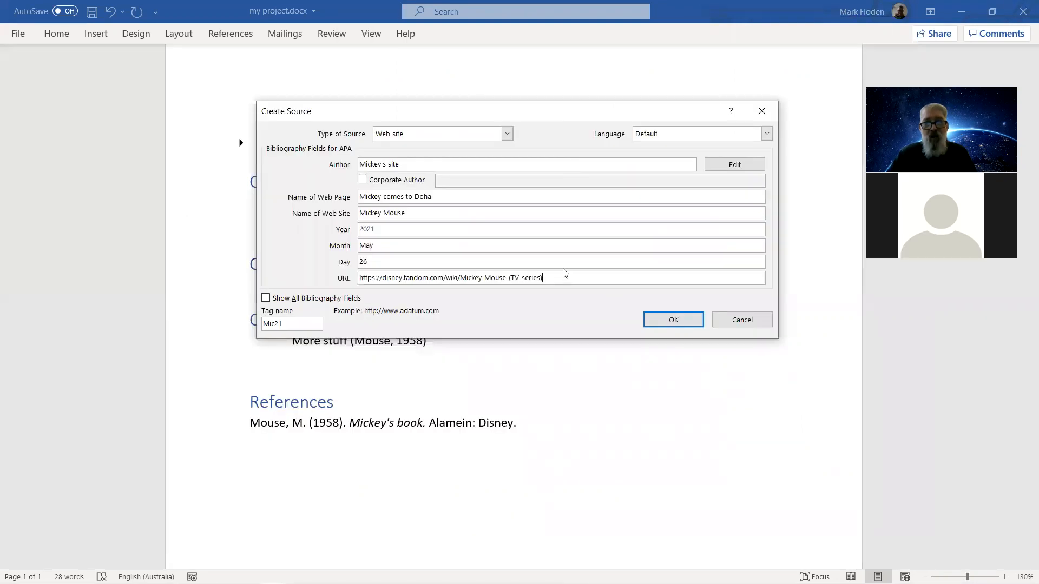
{"action": "left_click", "coordinate": [664, 322]}
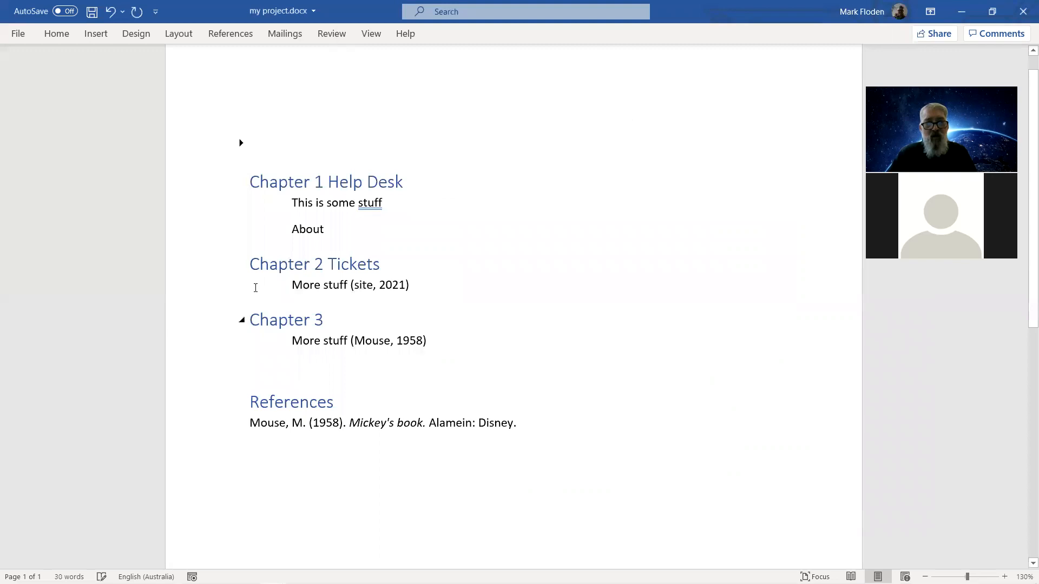
Step: Update the citations and bibliography in the References block to include the new web site source
{"action": "left_click", "coordinate": [257, 426]}
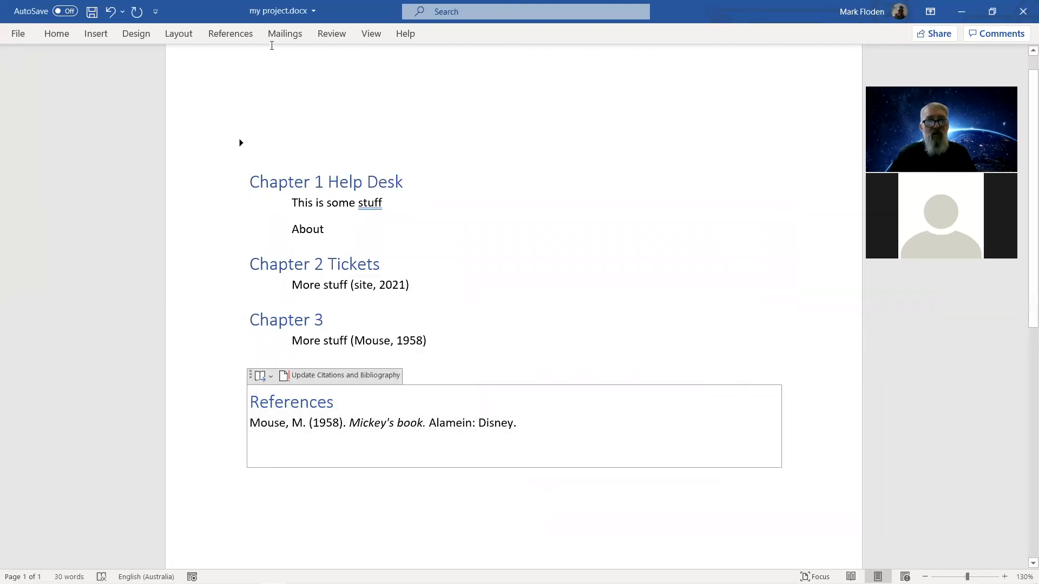
{"action": "left_click", "coordinate": [233, 34]}
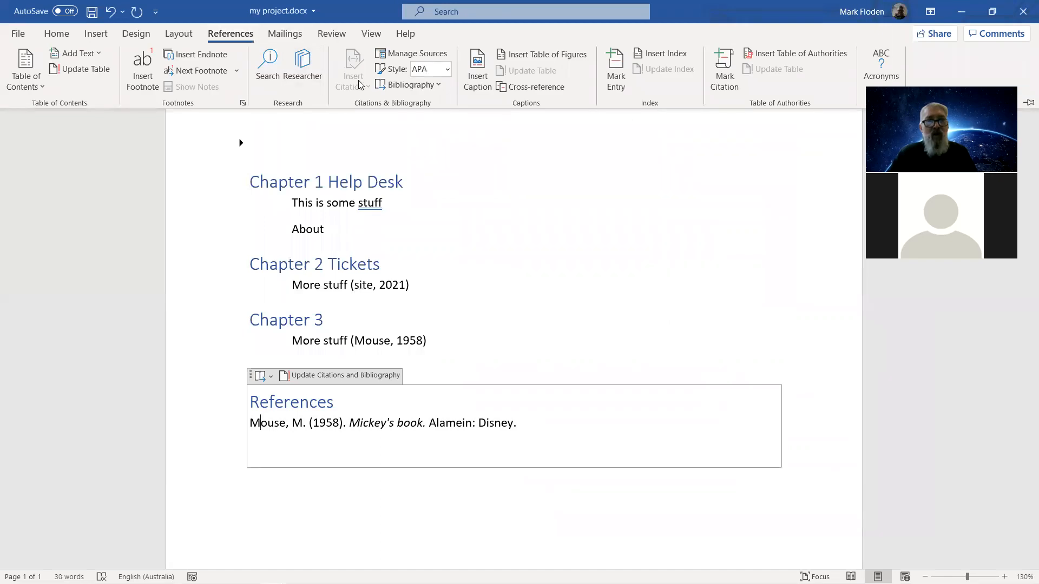
{"action": "left_click", "coordinate": [436, 86]}
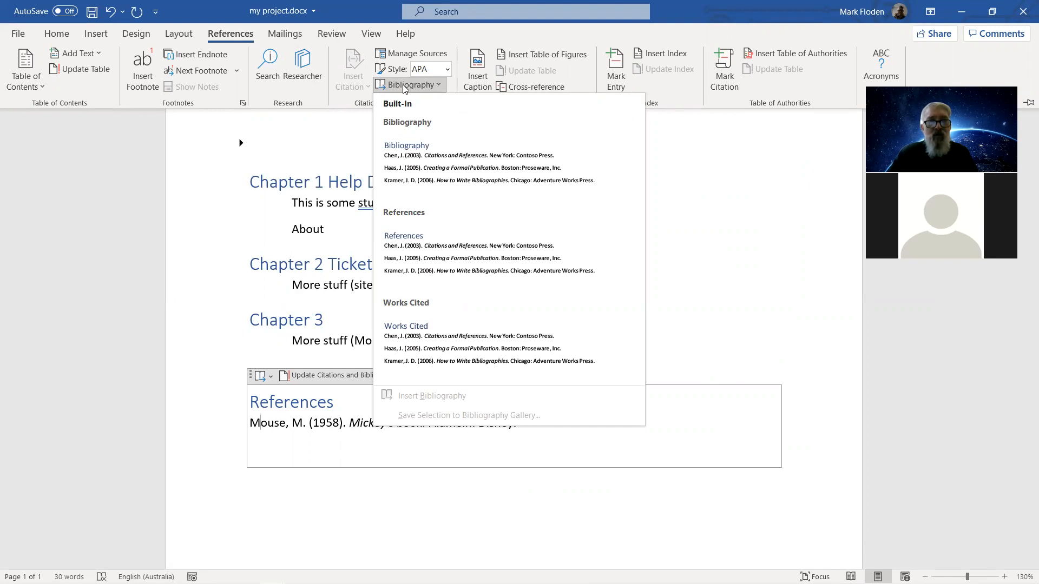
{"action": "left_click", "coordinate": [716, 305]}
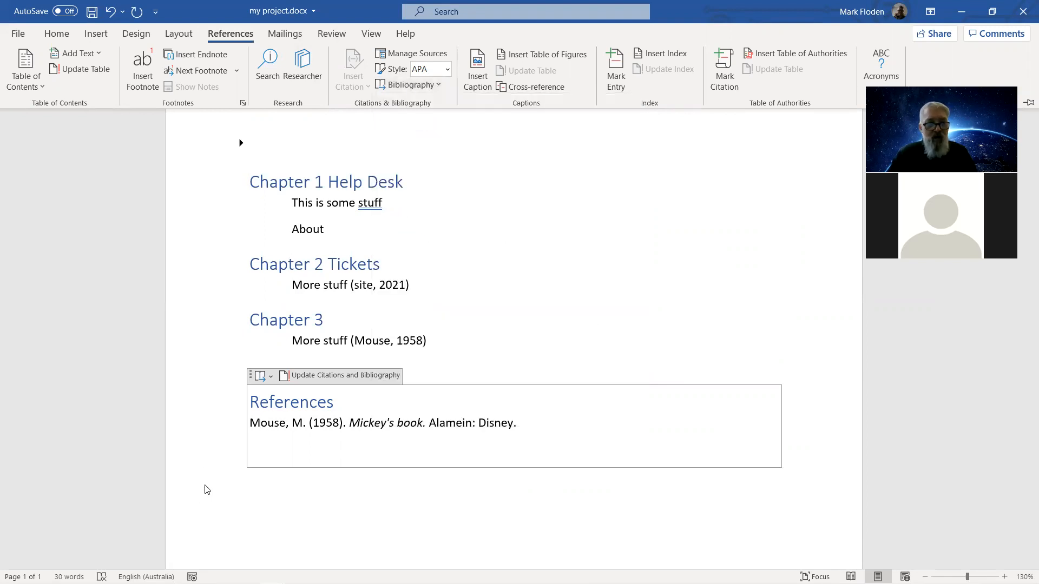
{"action": "left_click", "coordinate": [328, 427]}
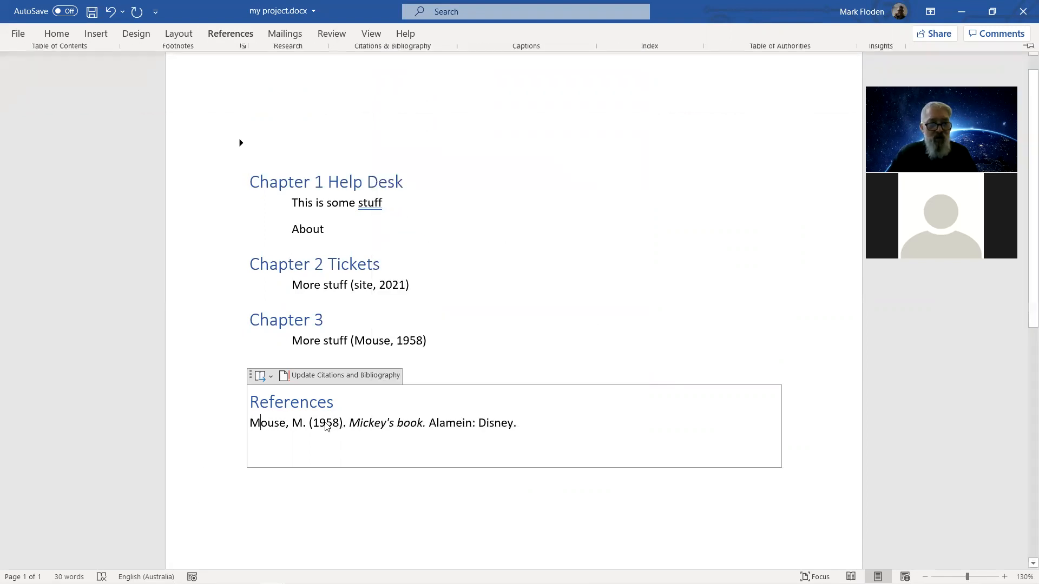
{"action": "left_click", "coordinate": [312, 379]}
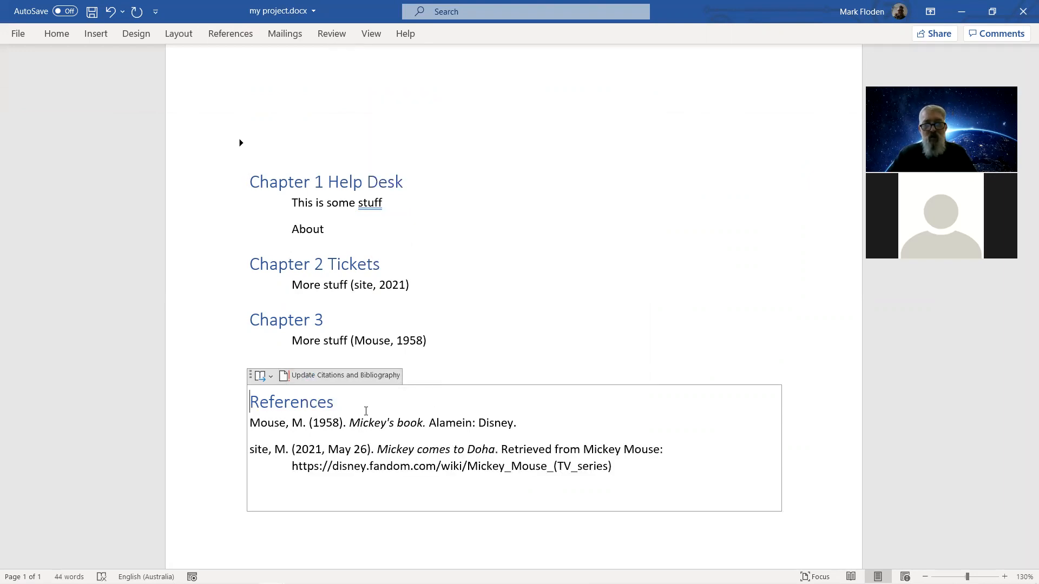
Step: Insert an Automatic Table 1 table of contents on the empty line above the Chapter 1 heading
{"action": "key", "text": "alt+Tab"}
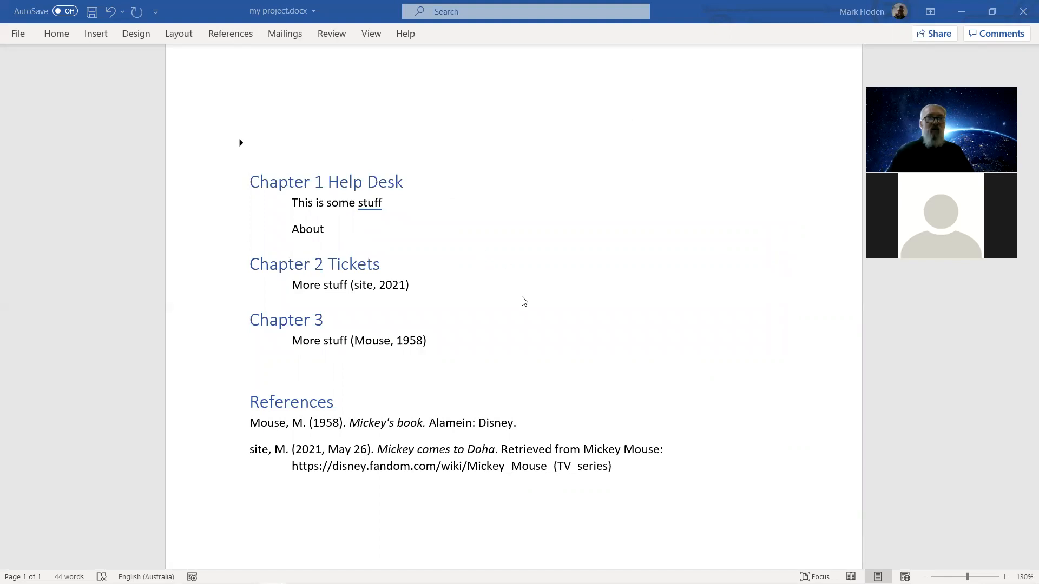
{"action": "left_click", "coordinate": [264, 143]}
{"action": "left_click", "coordinate": [262, 141]}
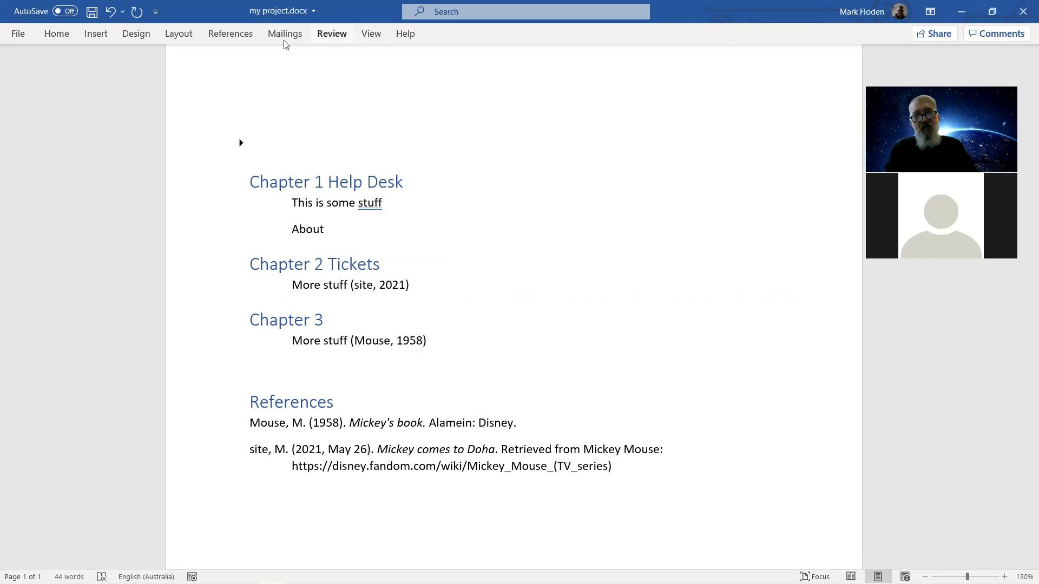
{"action": "left_click", "coordinate": [231, 36]}
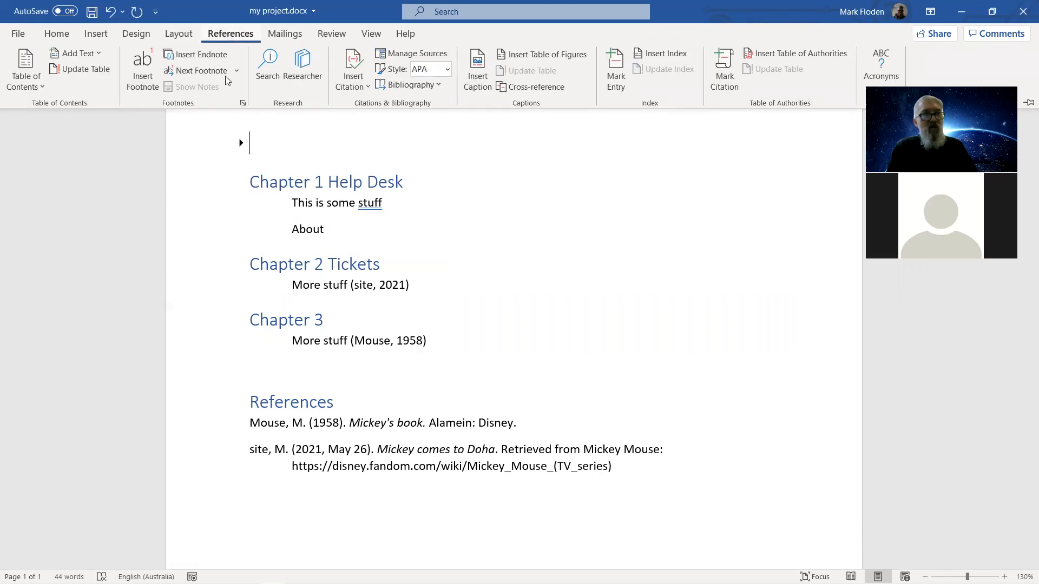
{"action": "left_click", "coordinate": [29, 73]}
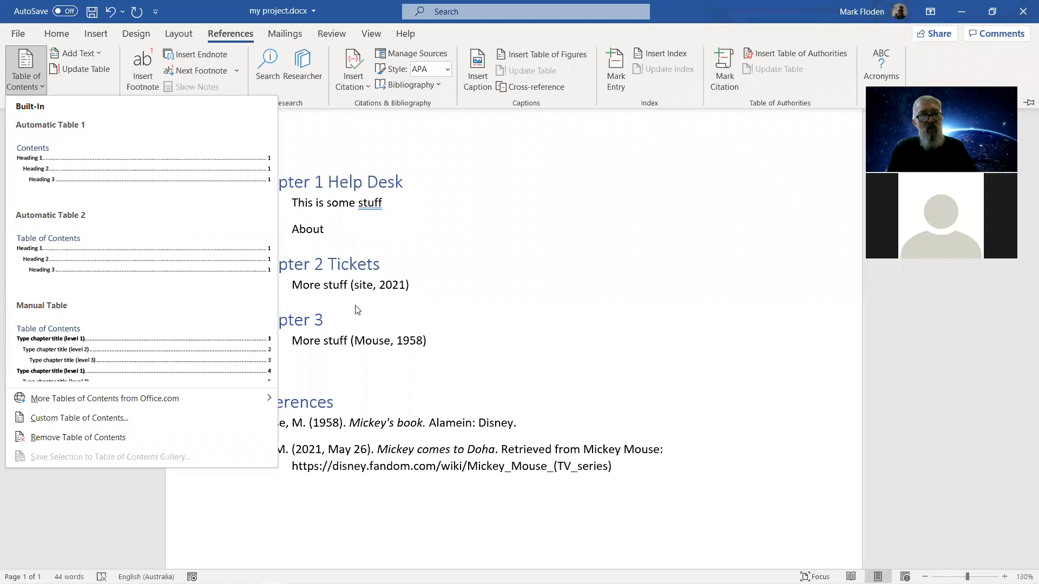
{"action": "left_click", "coordinate": [57, 159]}
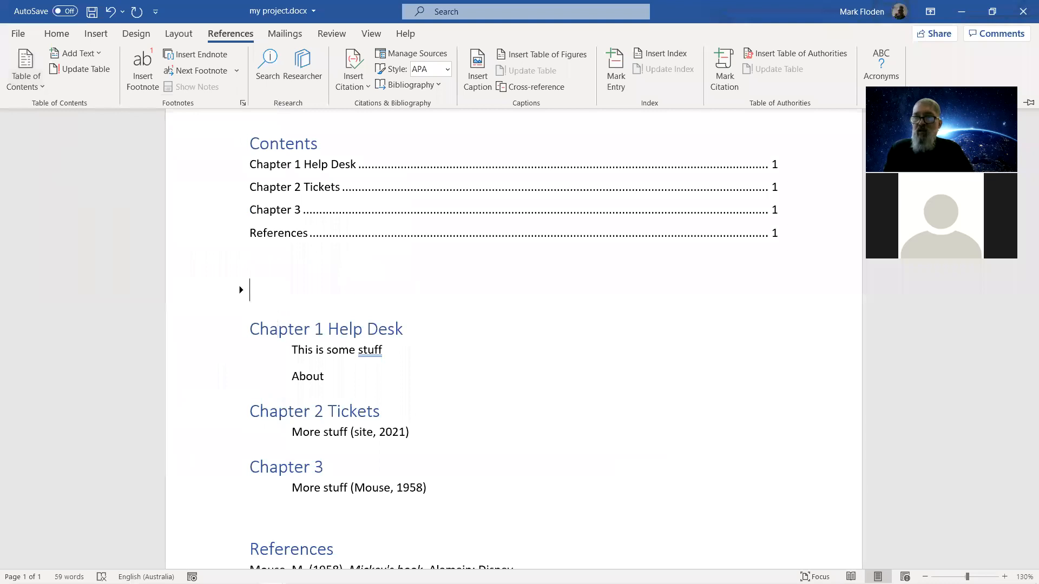
{"action": "left_click", "coordinate": [888, 218]}
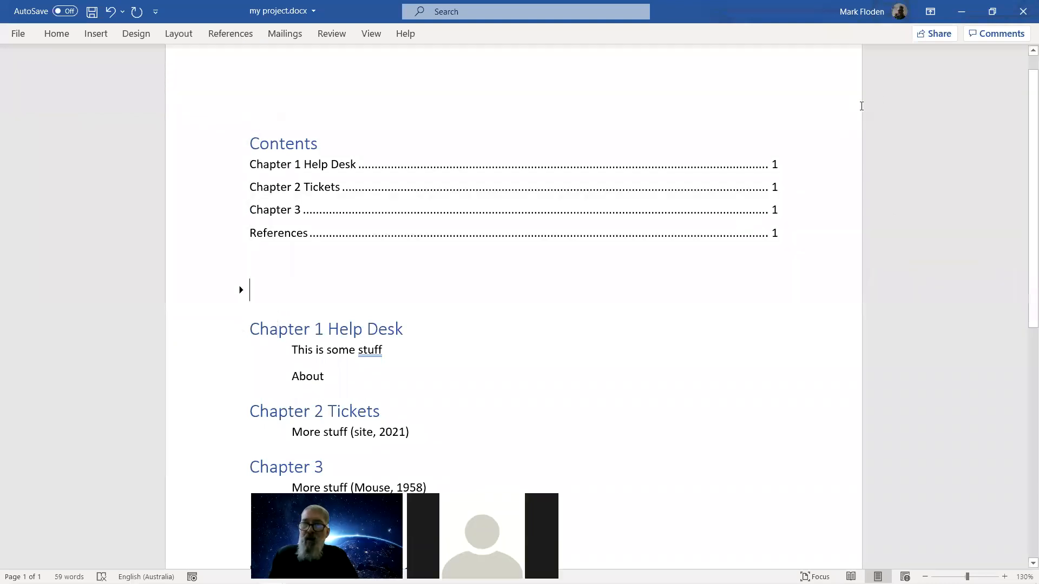